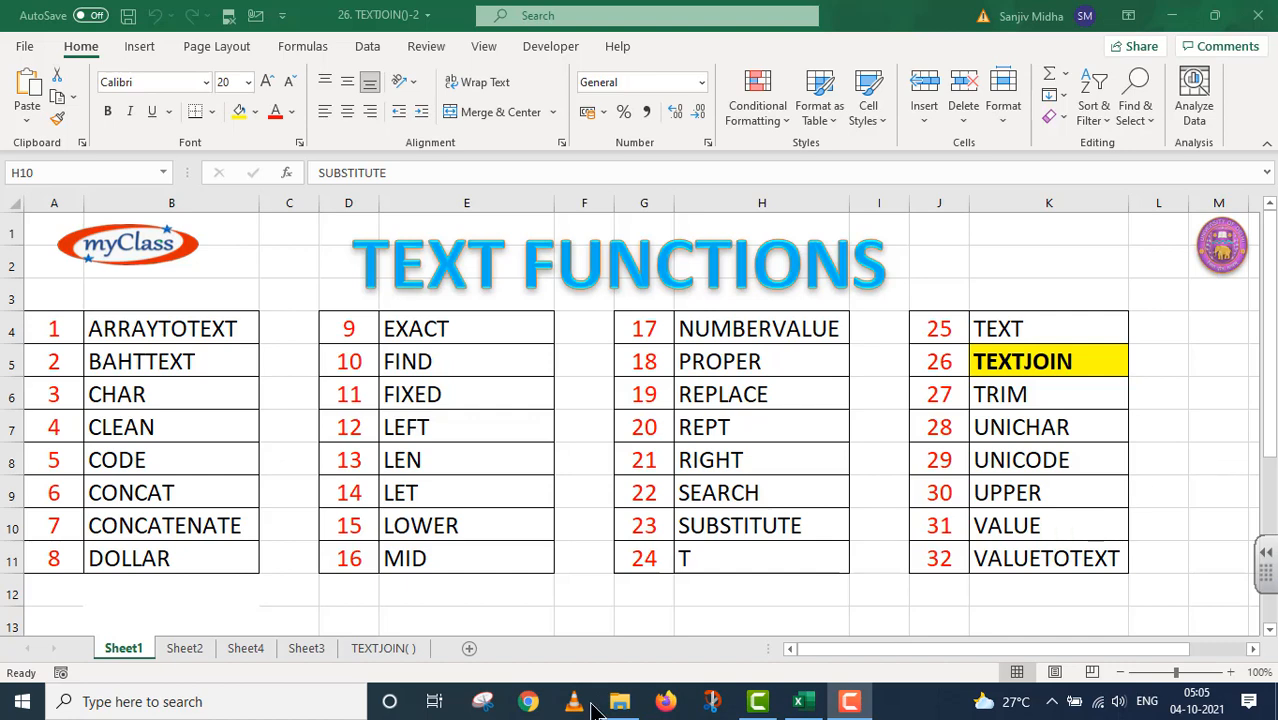
Step: View the title on Sheet2 and the new functions on Sheet4, ending on the TEXTJOIN( ) worksheet
{"action": "left_click", "coordinate": [186, 649]}
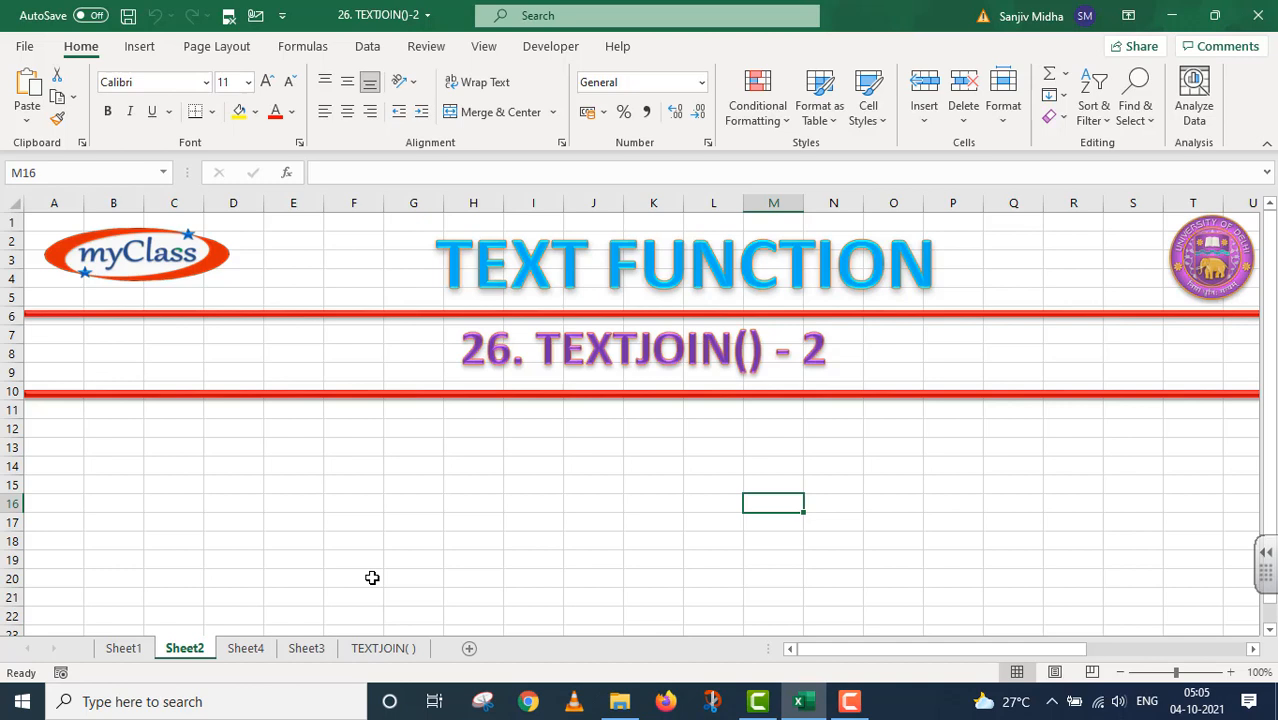
{"action": "key", "text": "ctrl+Page_Down"}
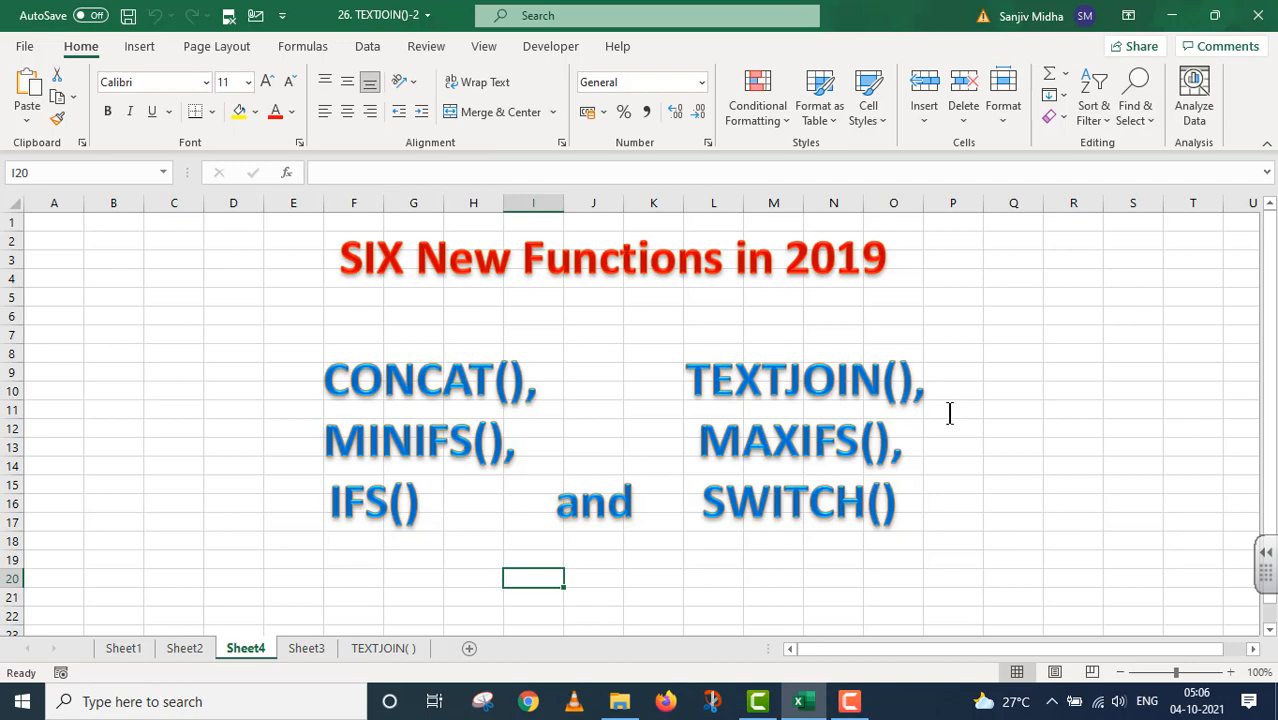
{"action": "left_click", "coordinate": [385, 648]}
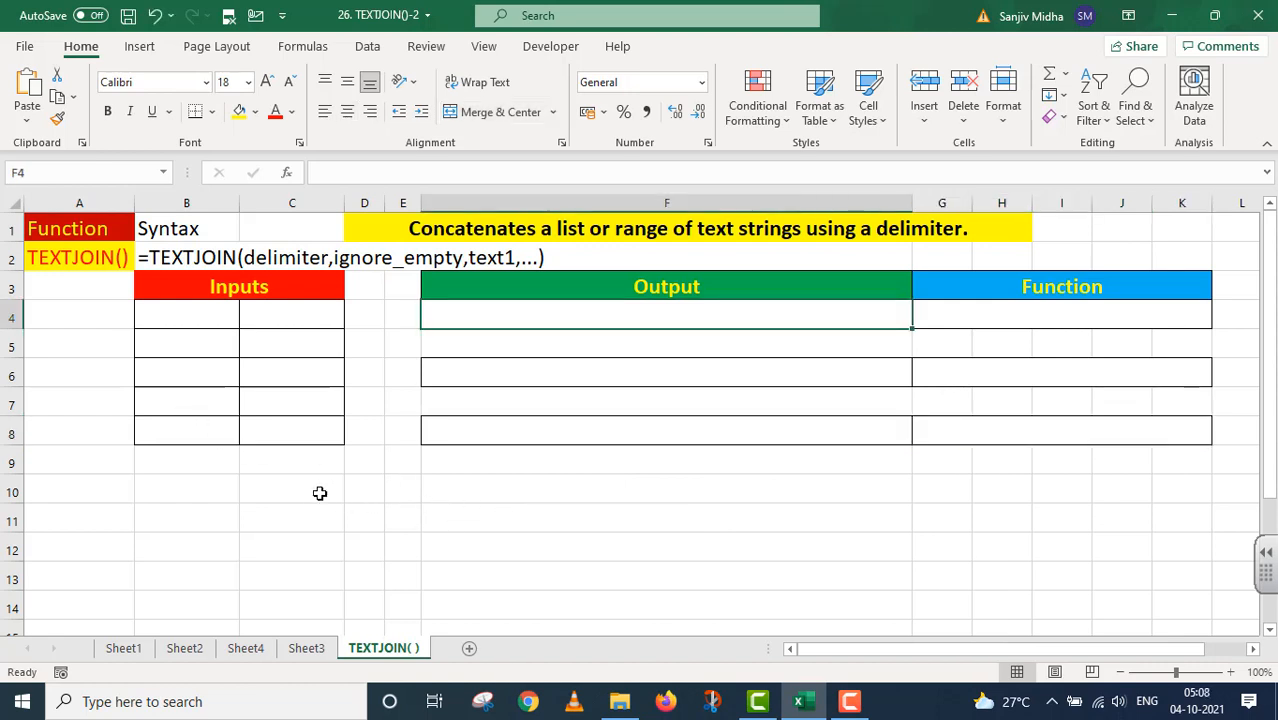
Step: Fill the first Inputs column, B4:B8, with the words The, Quick, Brown, Fox and Jumps
{"action": "left_click", "coordinate": [184, 314]}
{"action": "key", "text": "F2"}
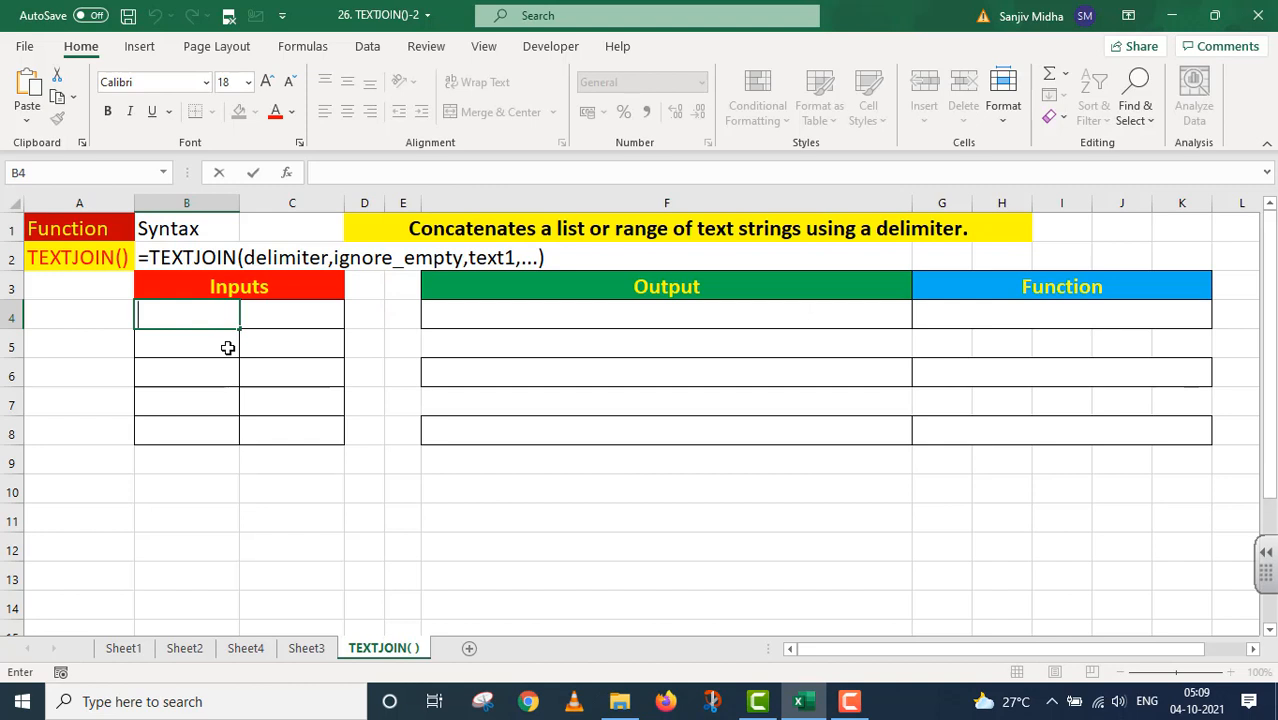
{"action": "type", "text": "The"}
{"action": "left_click", "coordinate": [175, 342]}
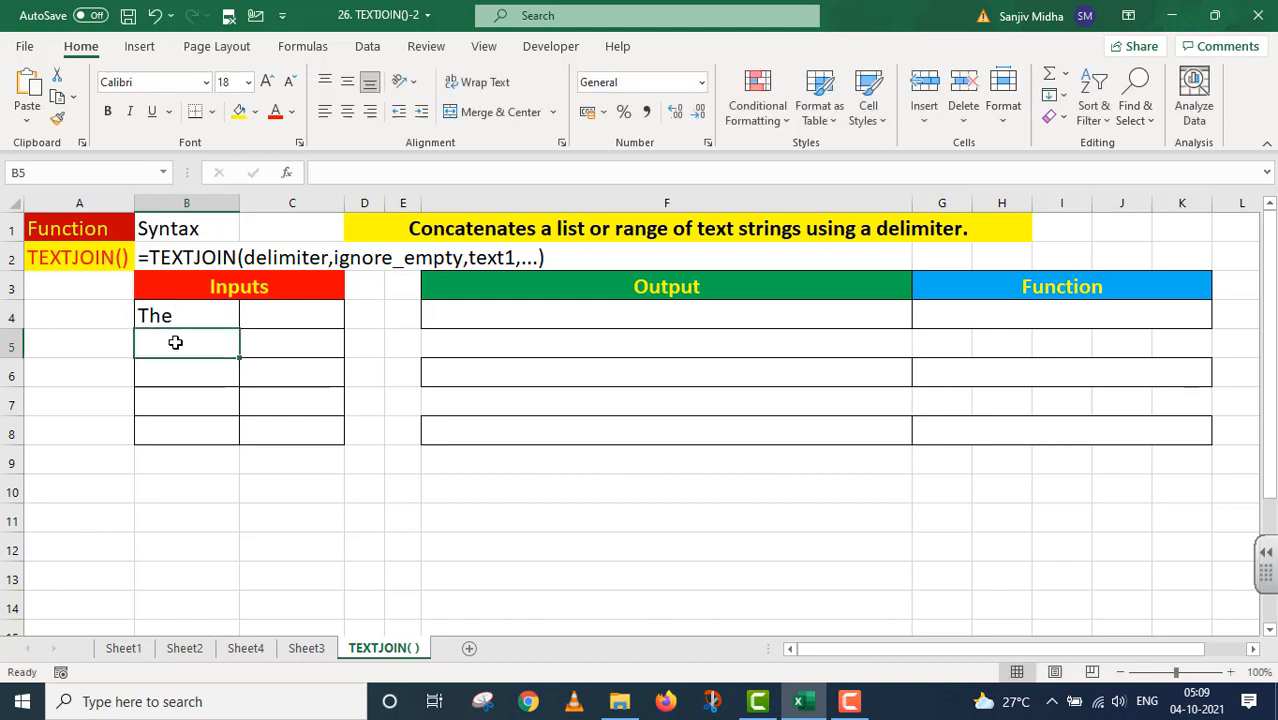
{"action": "type", "text": "Quick"}
{"action": "left_click", "coordinate": [184, 374]}
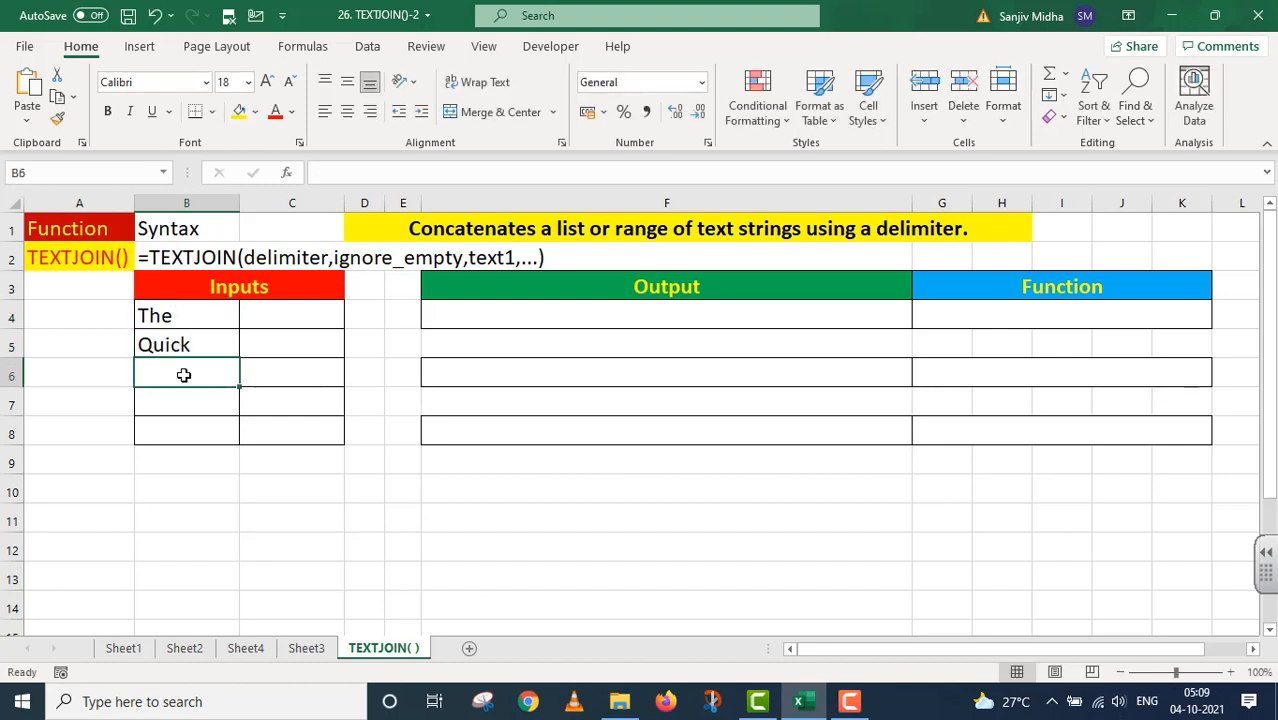
{"action": "type", "text": "Brown"}
{"action": "left_click", "coordinate": [194, 405]}
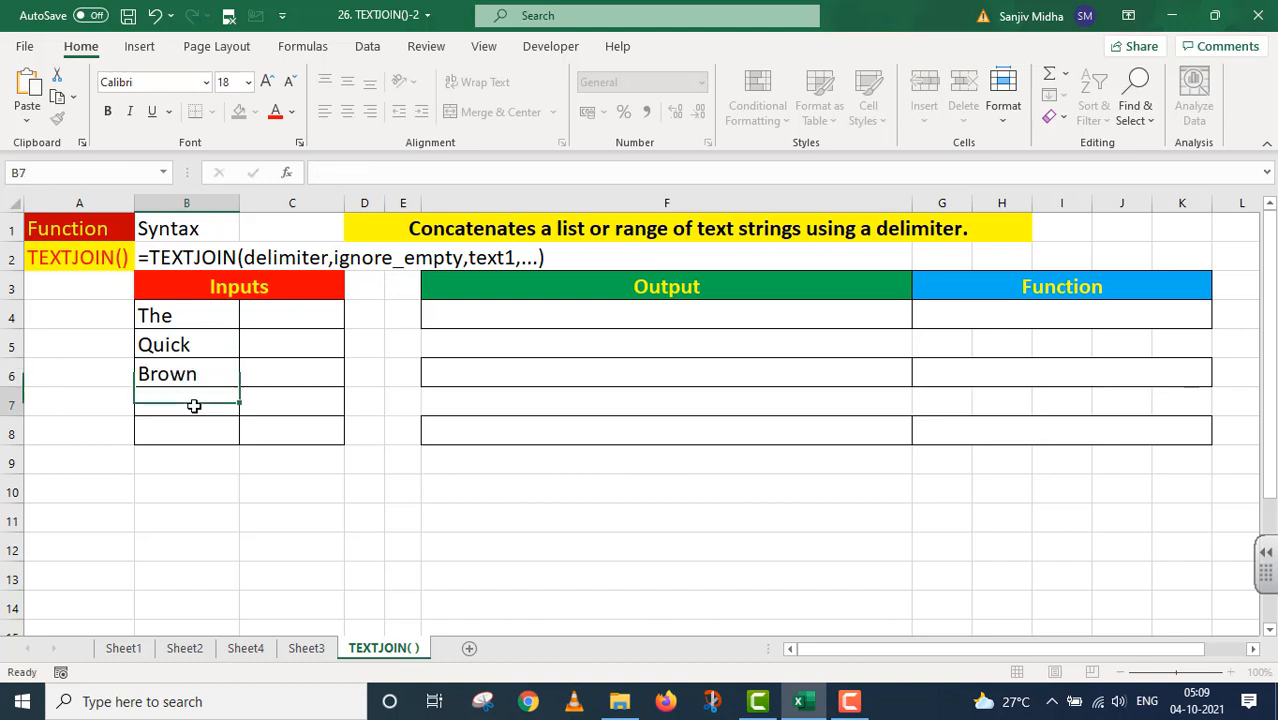
{"action": "type", "text": "Fox"}
{"action": "left_click", "coordinate": [177, 430]}
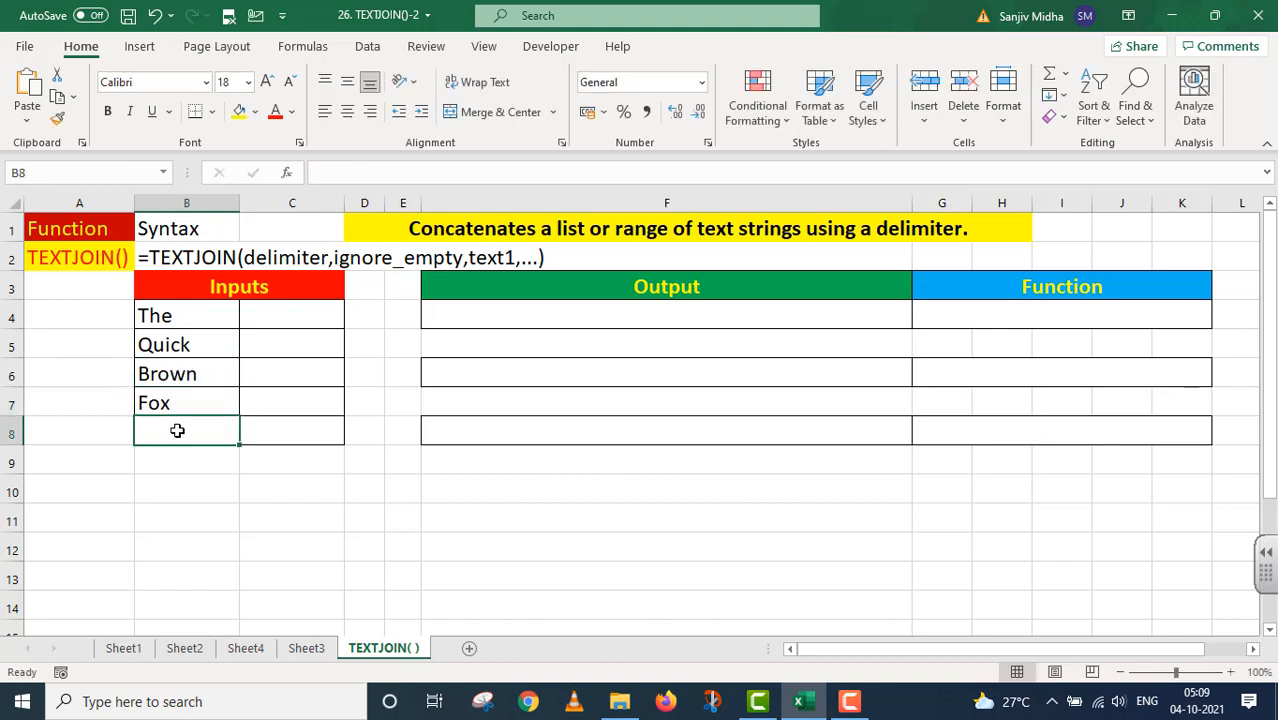
{"action": "type", "text": "JUmps"}
Step: Fill C4:C7 of the second Inputs column with Over, The, Lazy and "Dog."
{"action": "left_click", "coordinate": [271, 314]}
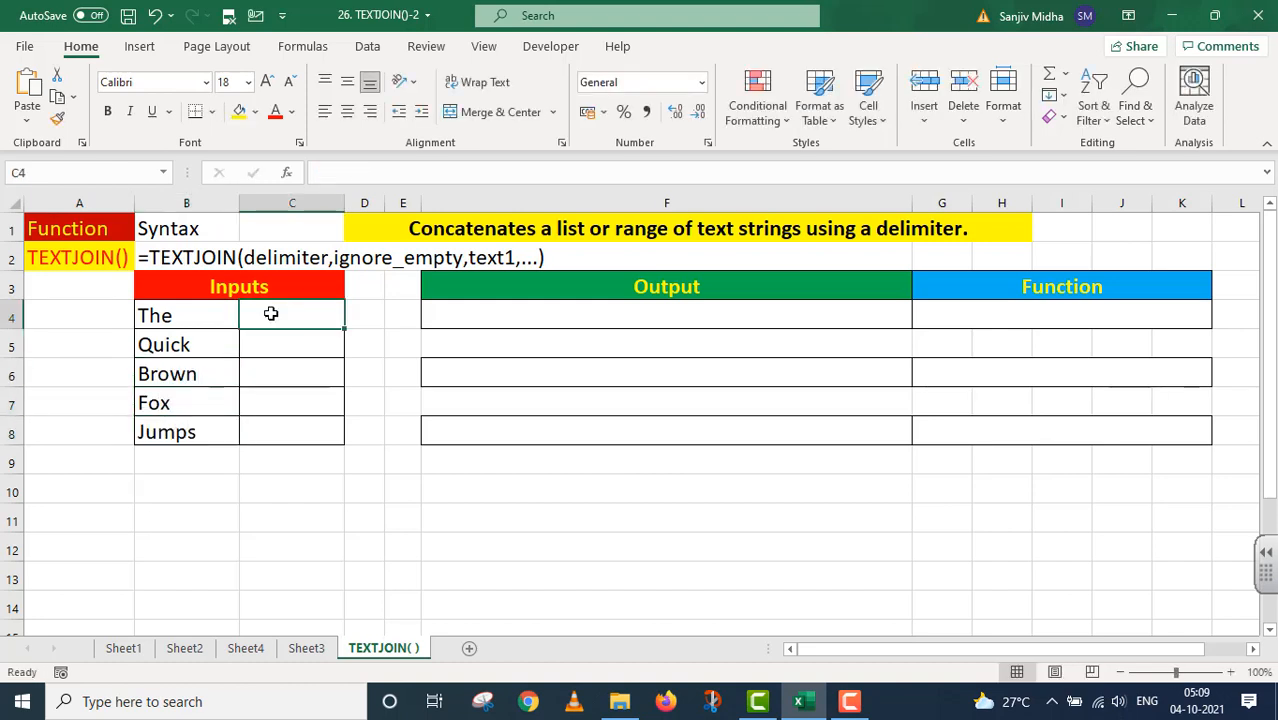
{"action": "type", "text": "Over"}
{"action": "left_click", "coordinate": [292, 342]}
{"action": "type", "text": "The"}
{"action": "left_click", "coordinate": [269, 372]}
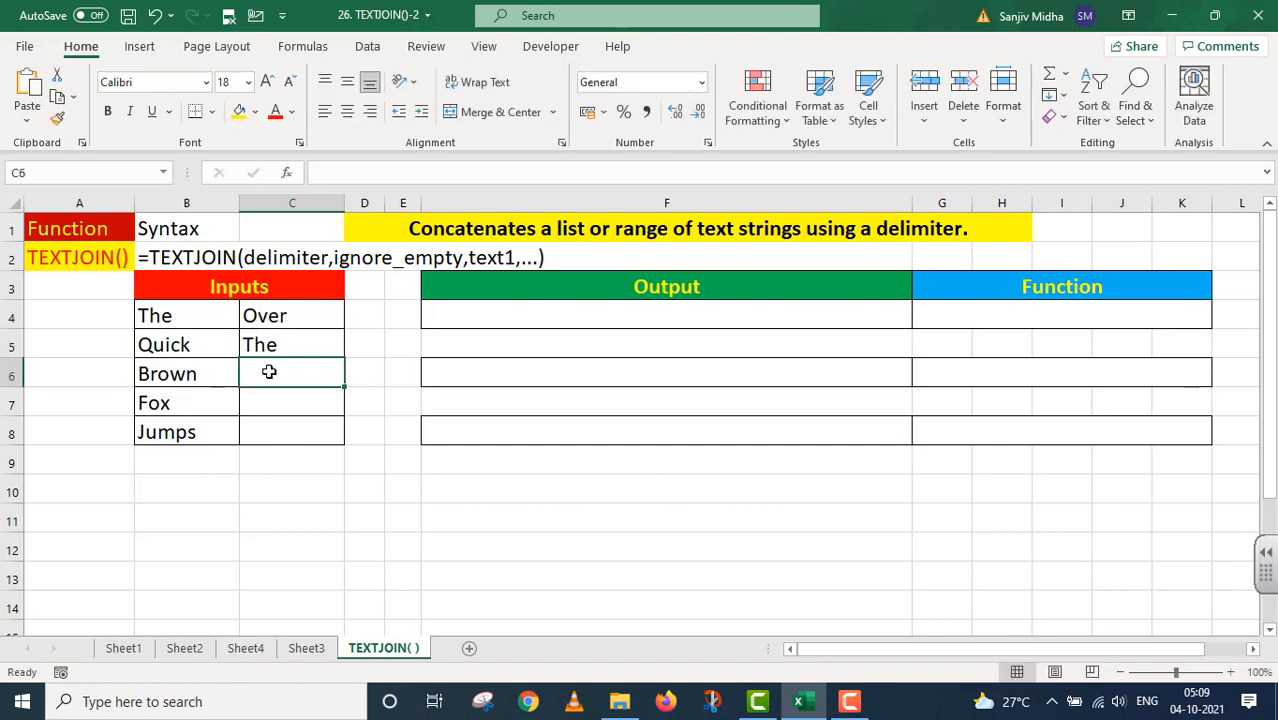
{"action": "type", "text": "Lazy"}
{"action": "left_click", "coordinate": [271, 398]}
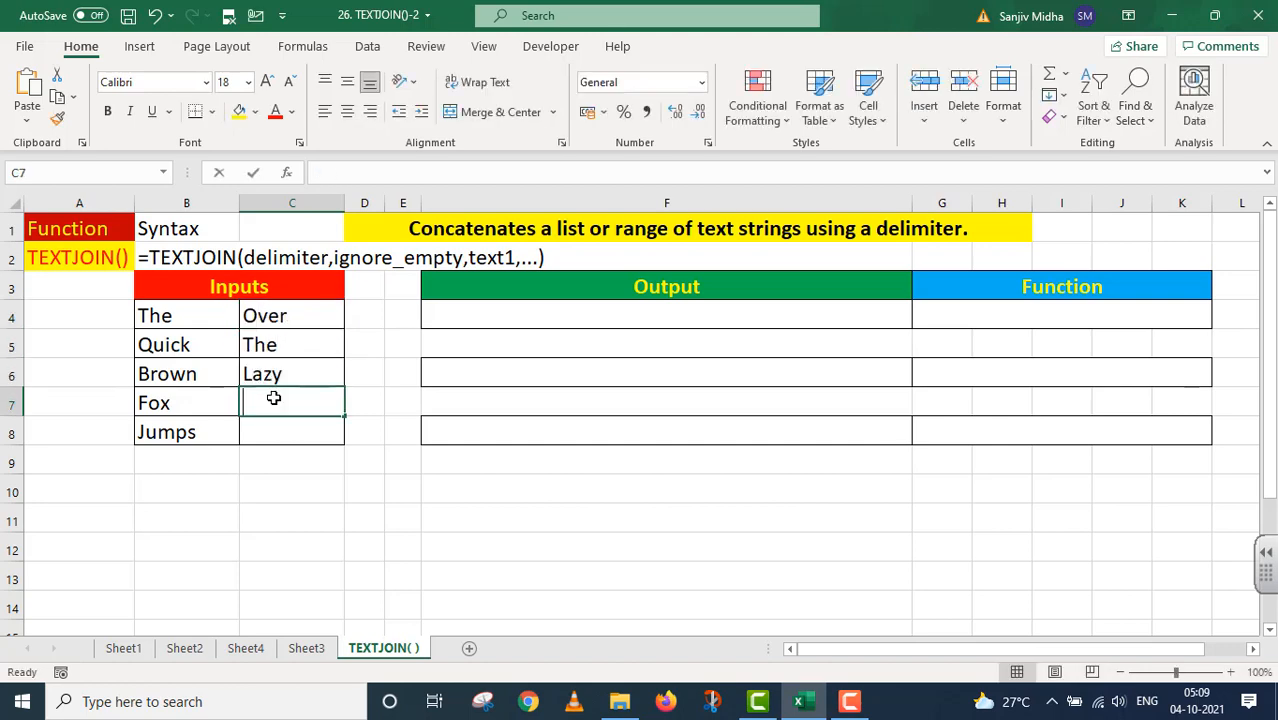
{"action": "type", "text": "Dog."}
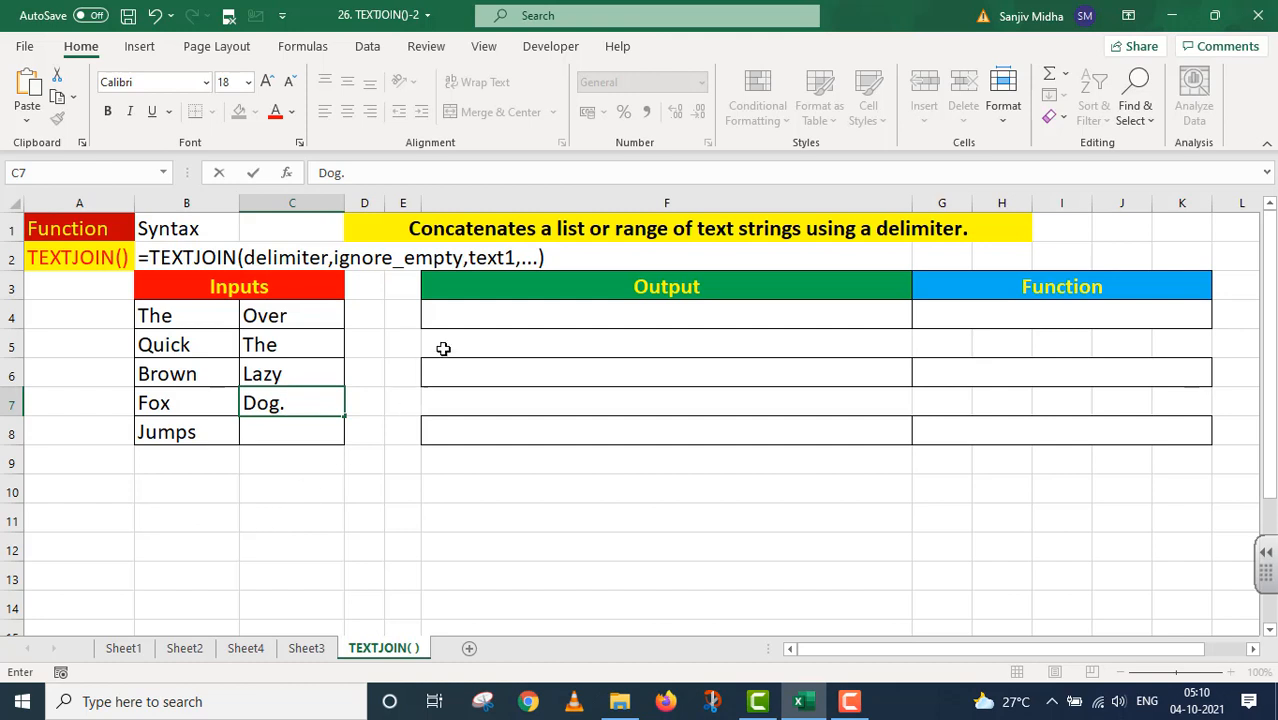
Step: Enter =TEXTJOIN(" ",TRUE,B4:B8) in output cell F4 to join the first column's words with spaces, ignoring empty cells
{"action": "double_click", "coordinate": [455, 317]}
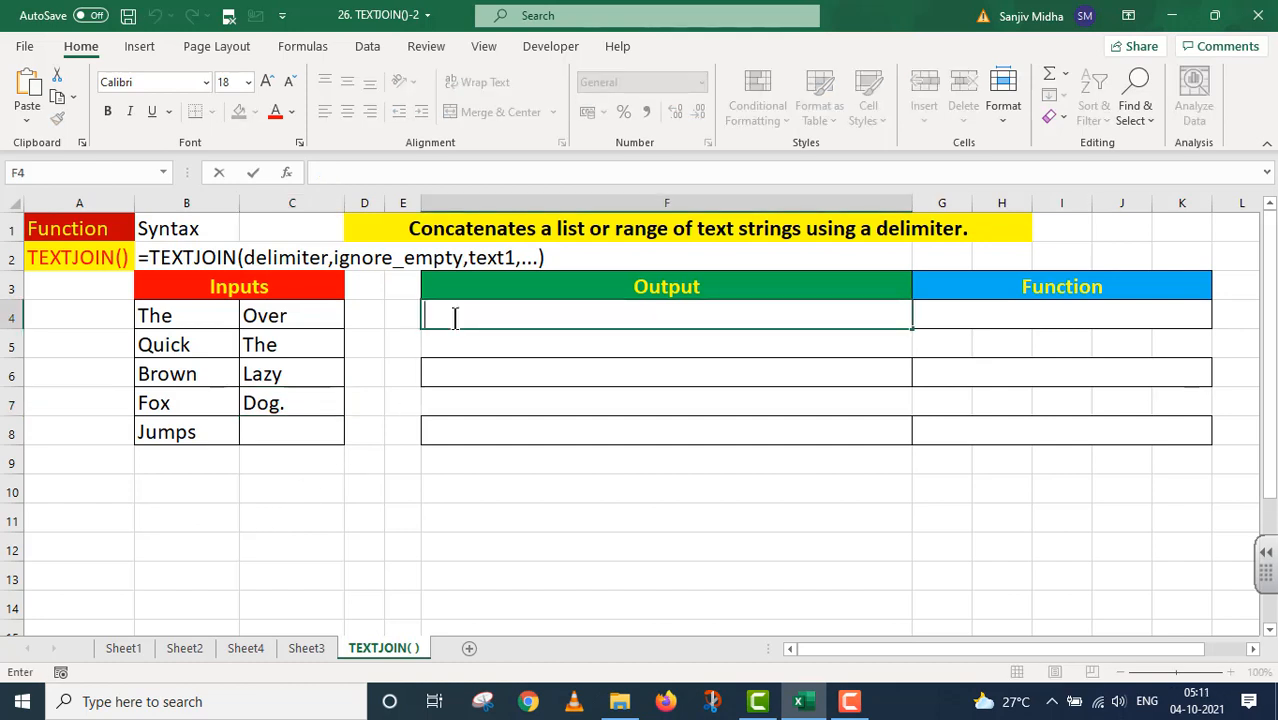
{"action": "type", "text": "=T"}
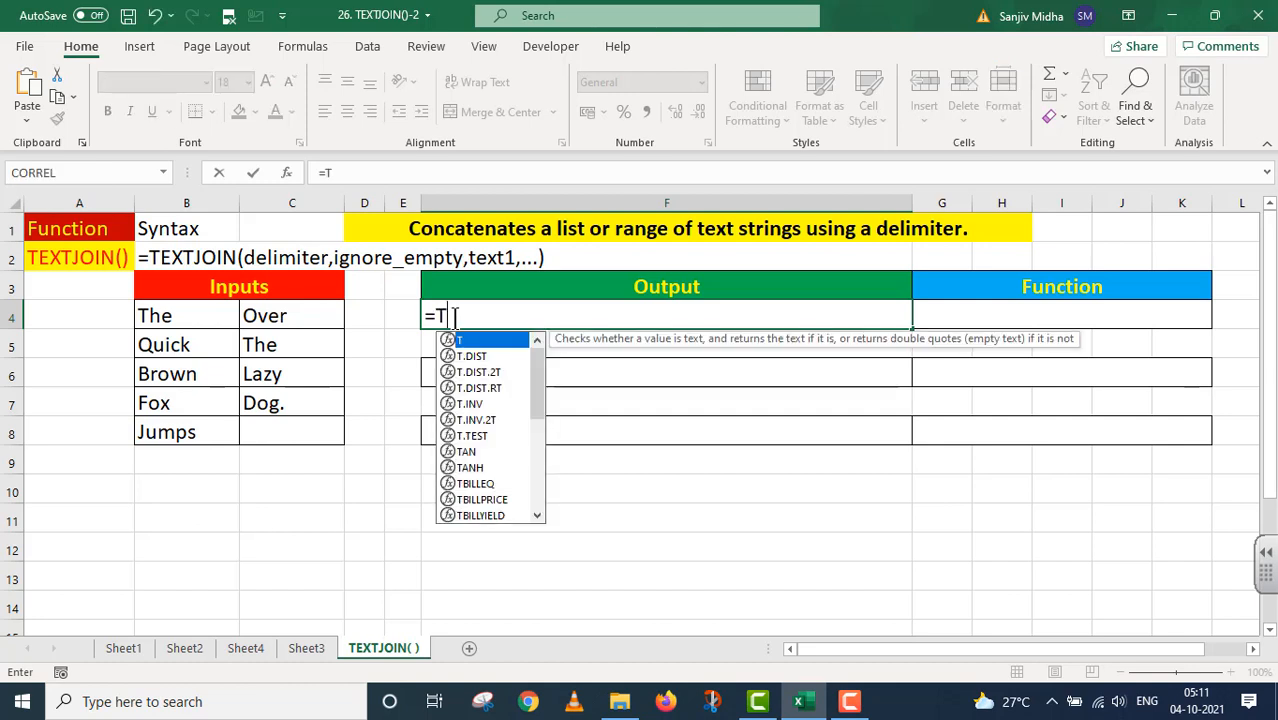
{"action": "type", "text": "EXT"}
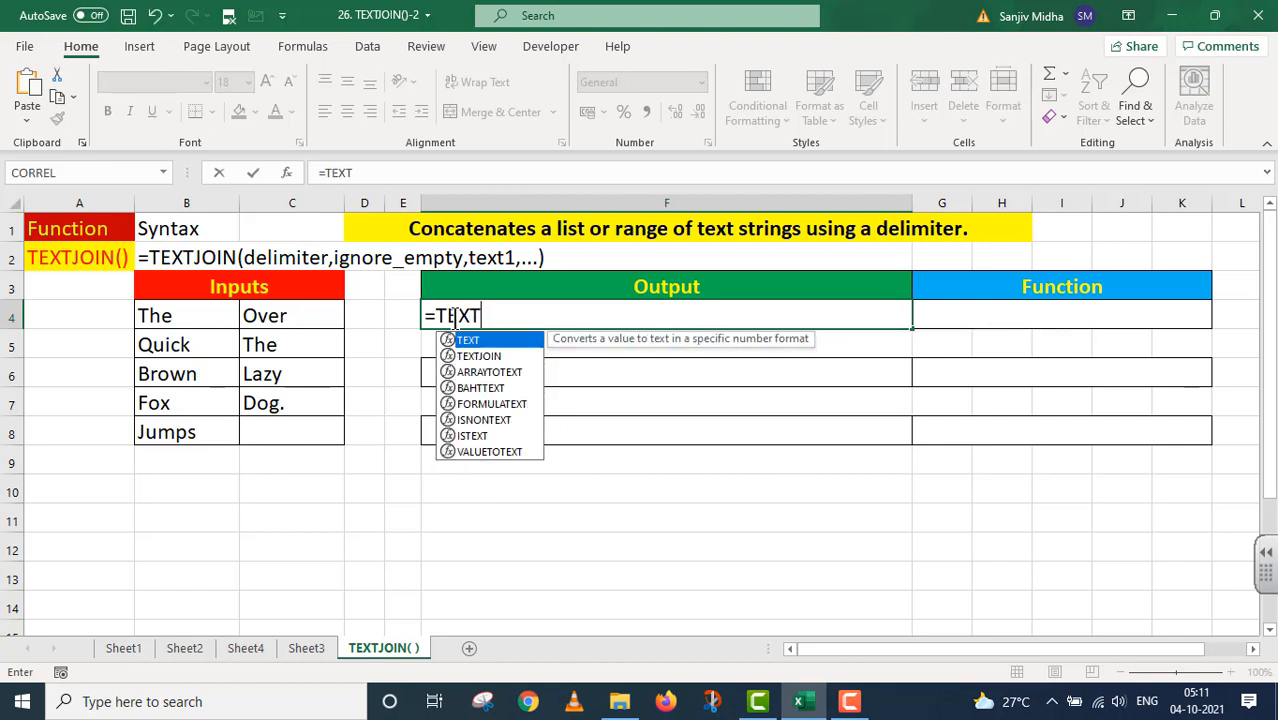
{"action": "double_click", "coordinate": [490, 358]}
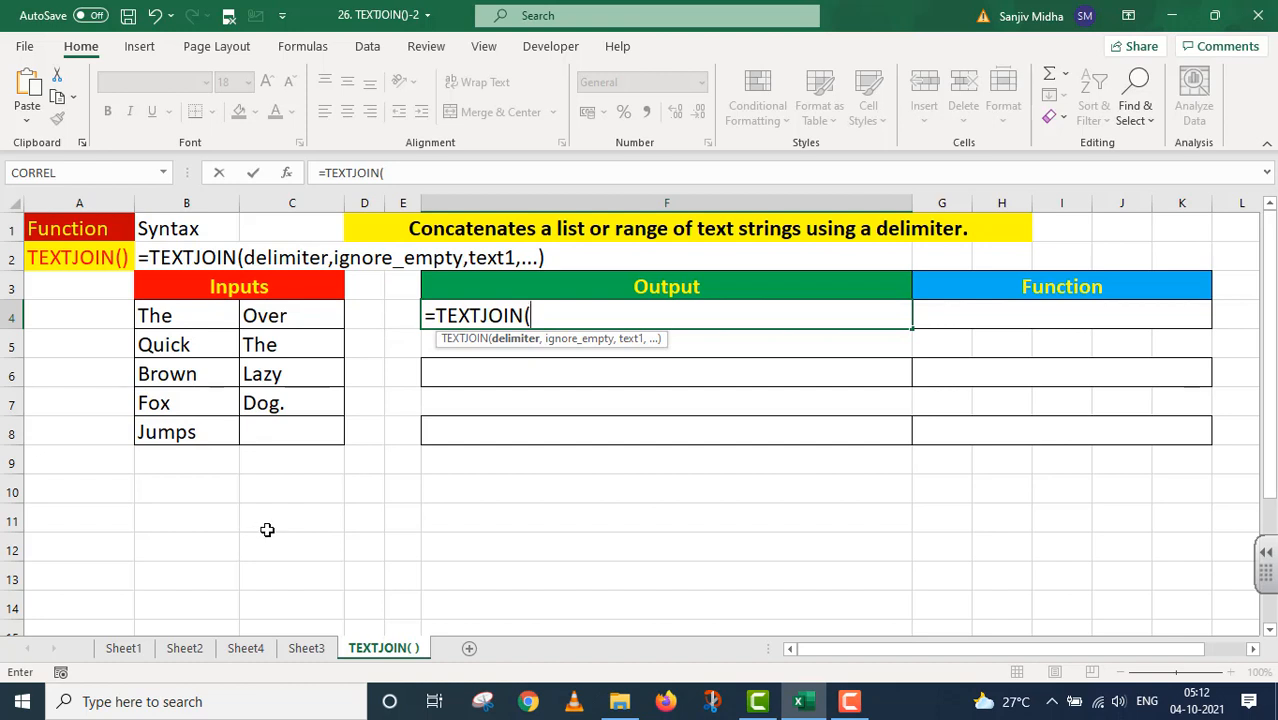
{"action": "type", "text": "\" \","}
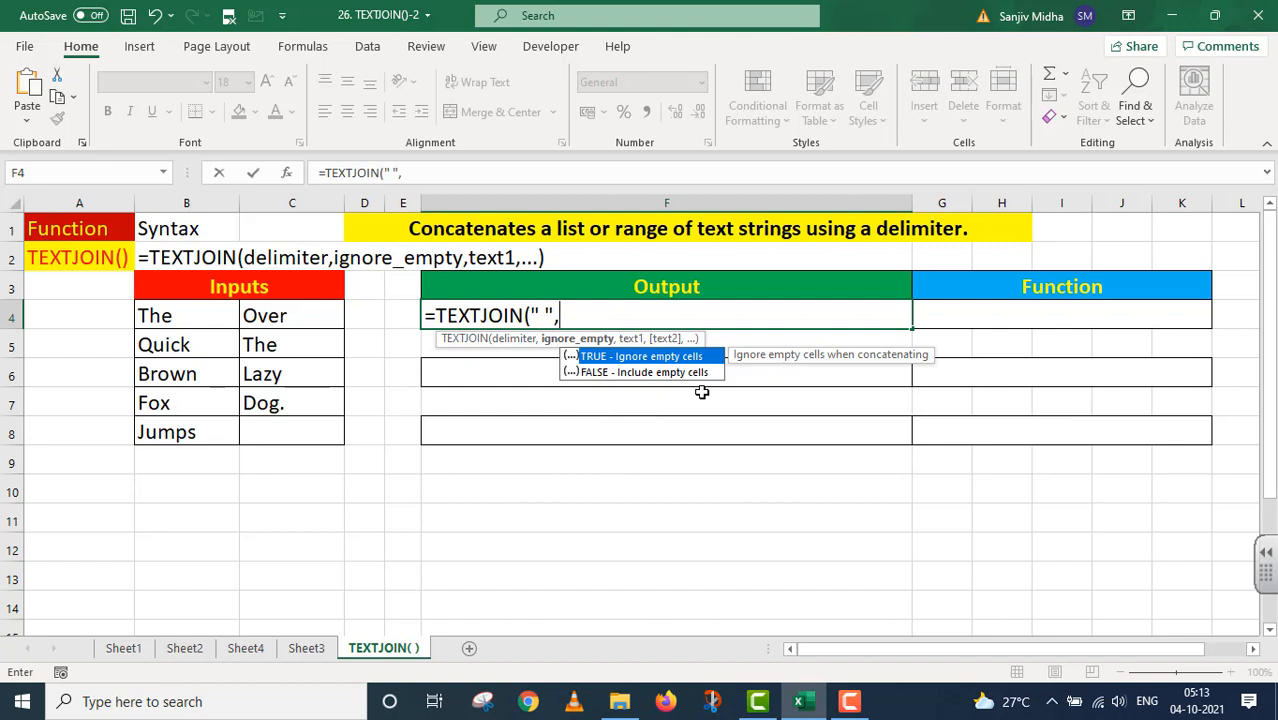
{"action": "double_click", "coordinate": [604, 356]}
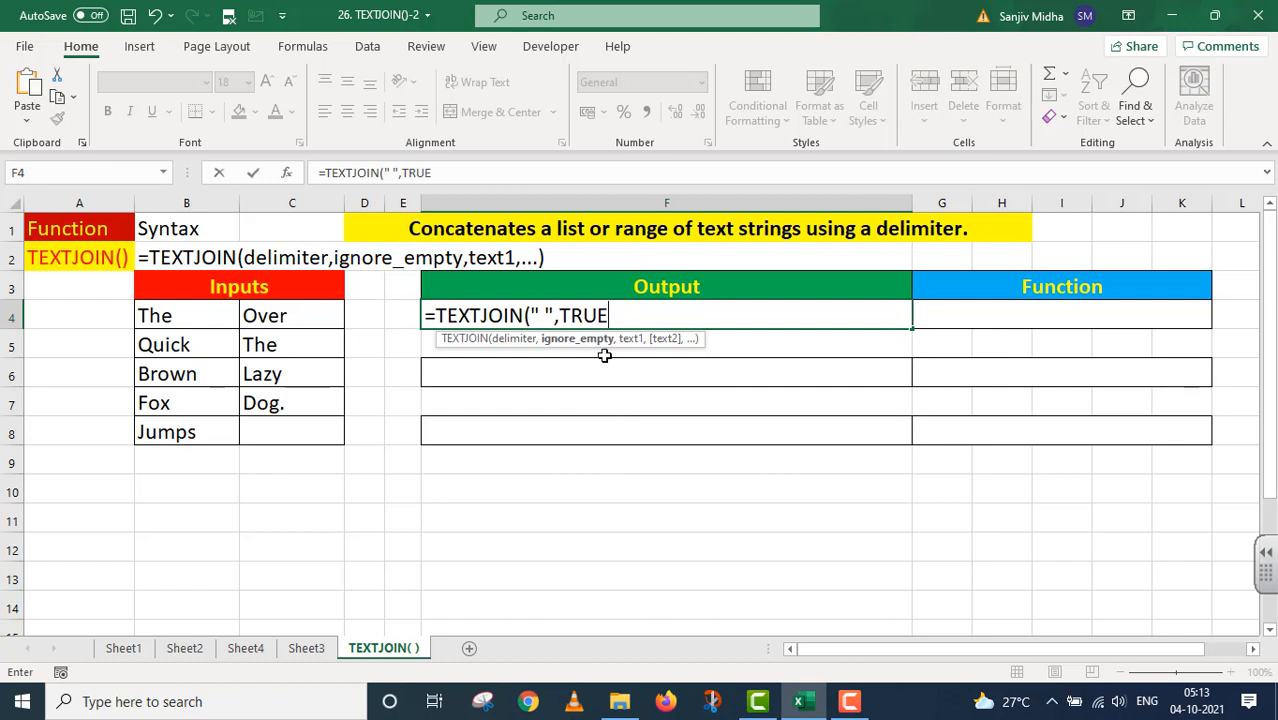
{"action": "type", "text": ","}
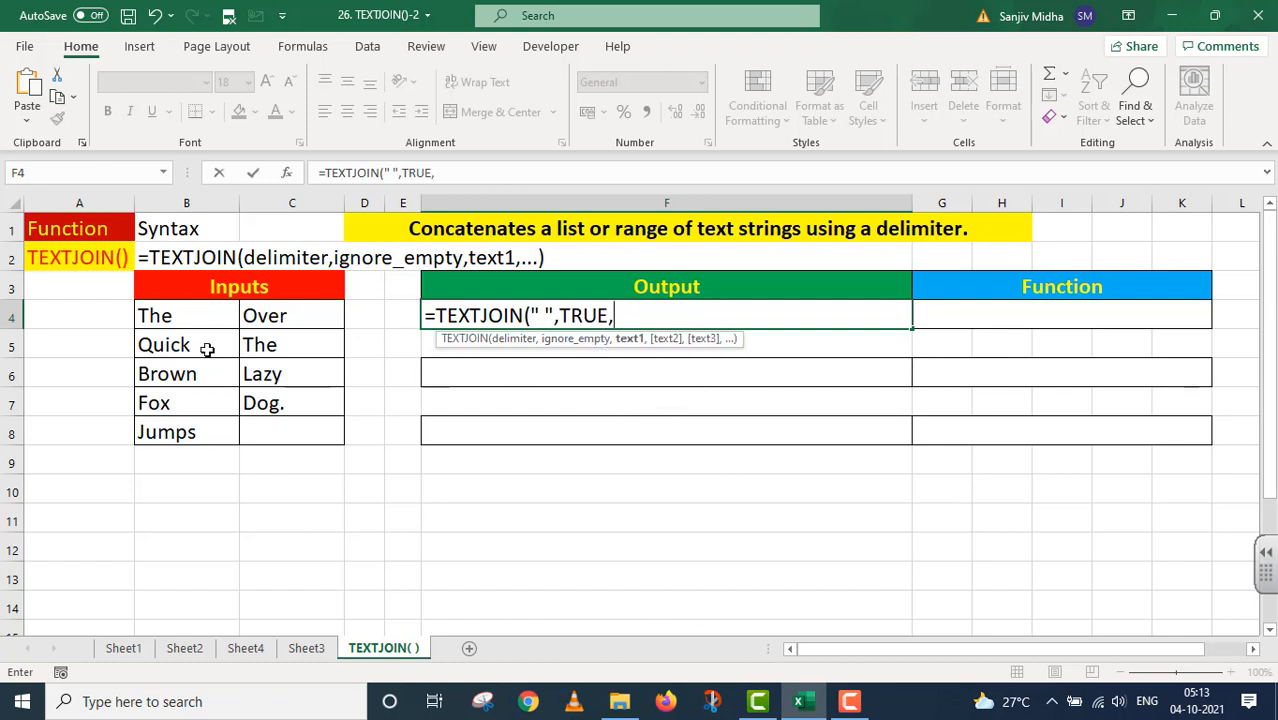
{"action": "left_click_drag", "start_coordinate": [166, 316], "coordinate": [172, 442]}
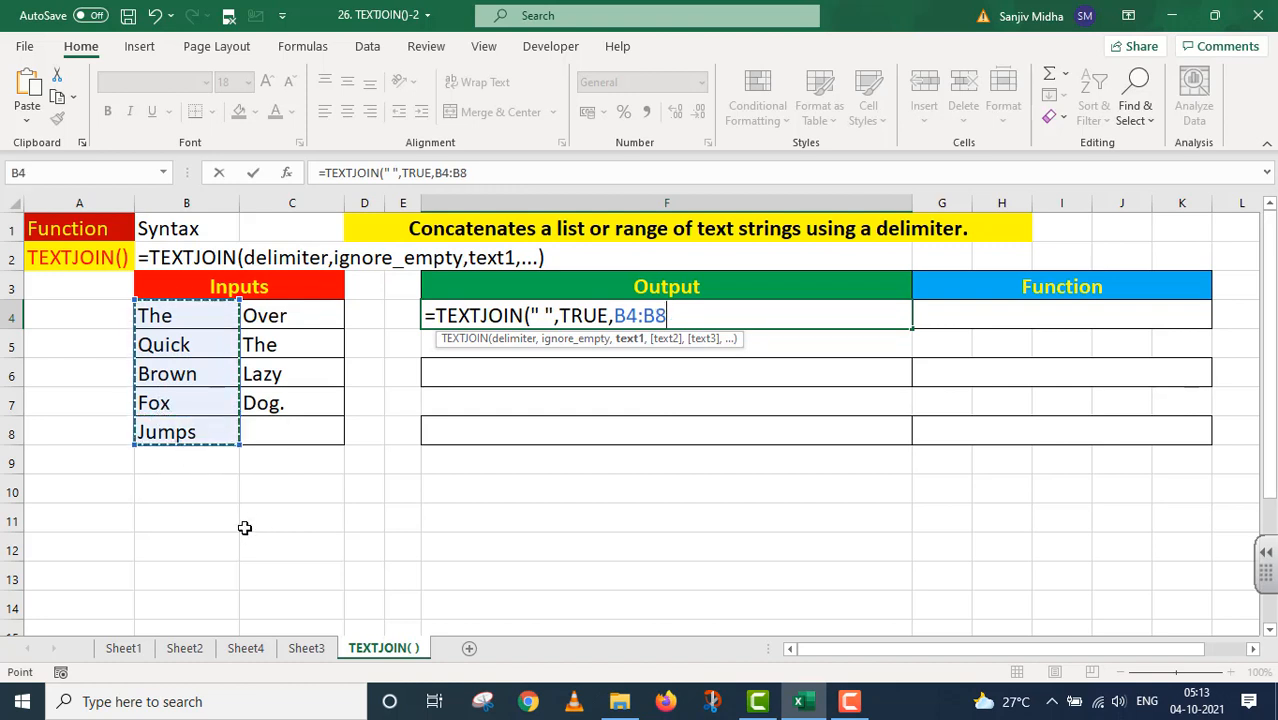
{"action": "type", "text": ")"}
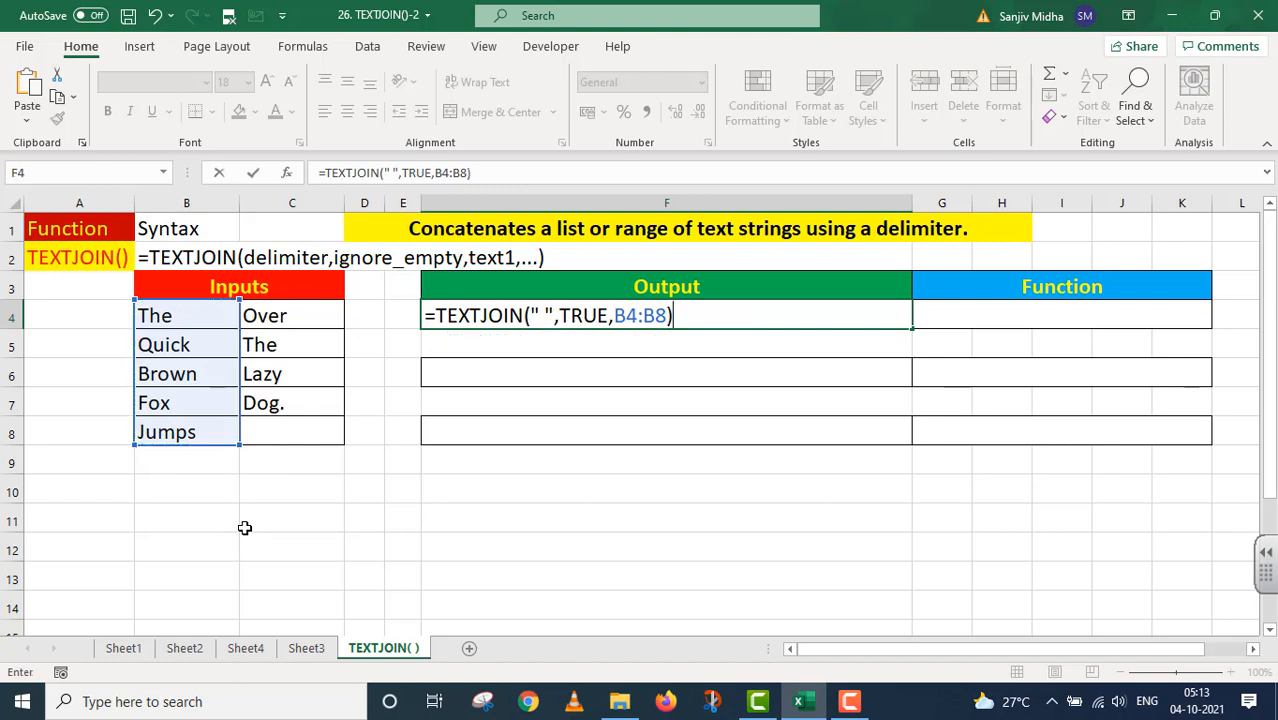
{"action": "key", "text": "Return"}
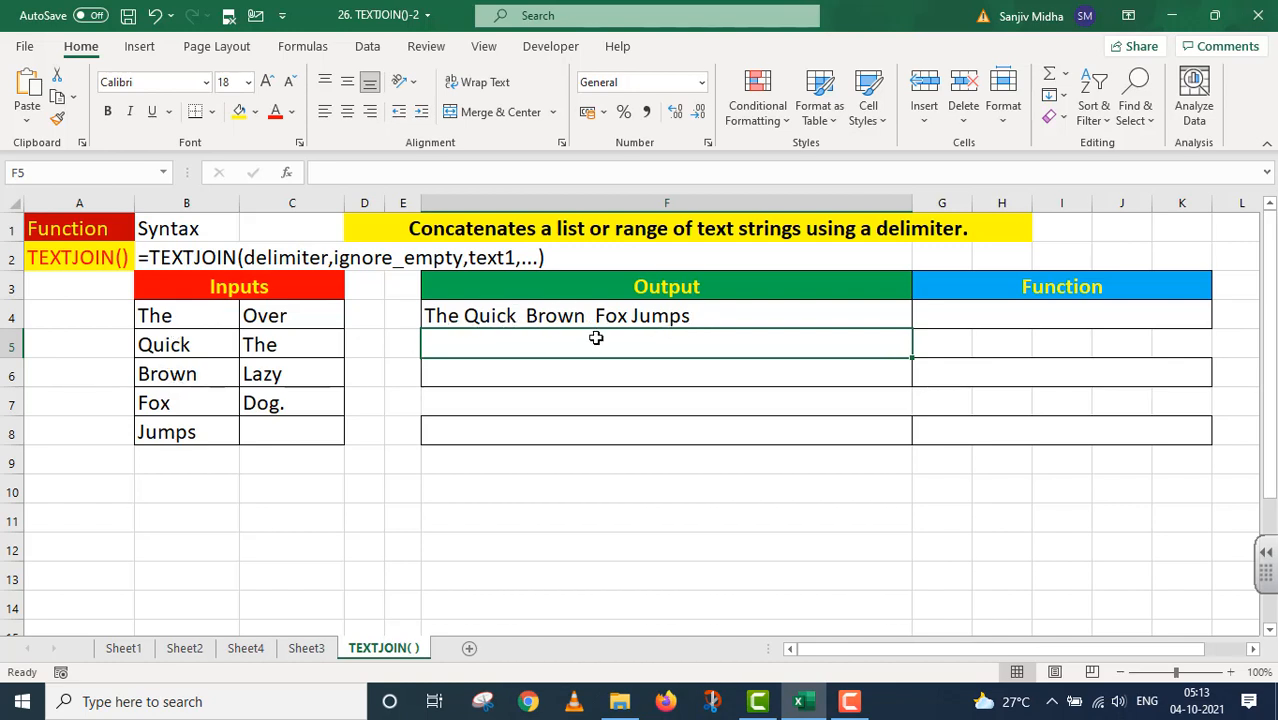
Step: Copy the formula from F4 into the Function cell G4 as plain text with a leading apostrophe
{"action": "left_click", "coordinate": [690, 314]}
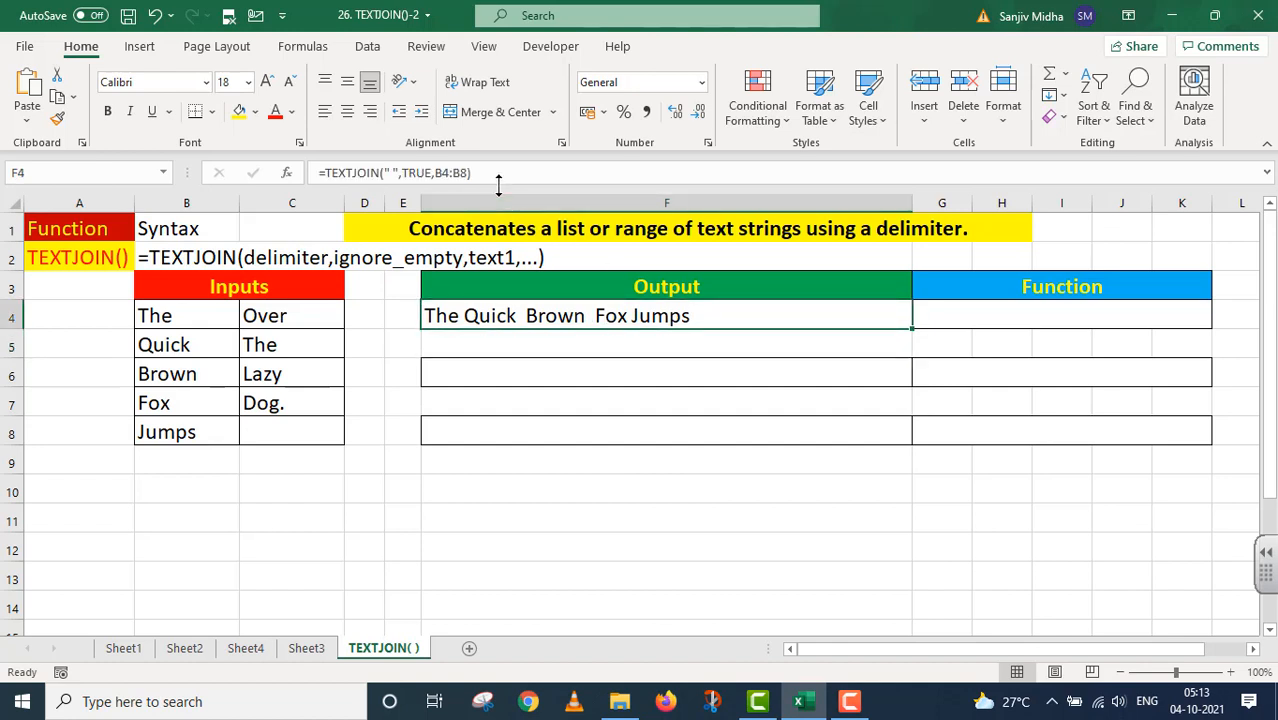
{"action": "left_click_drag", "start_coordinate": [470, 172], "coordinate": [261, 208]}
{"action": "key", "text": "ctrl+c"}
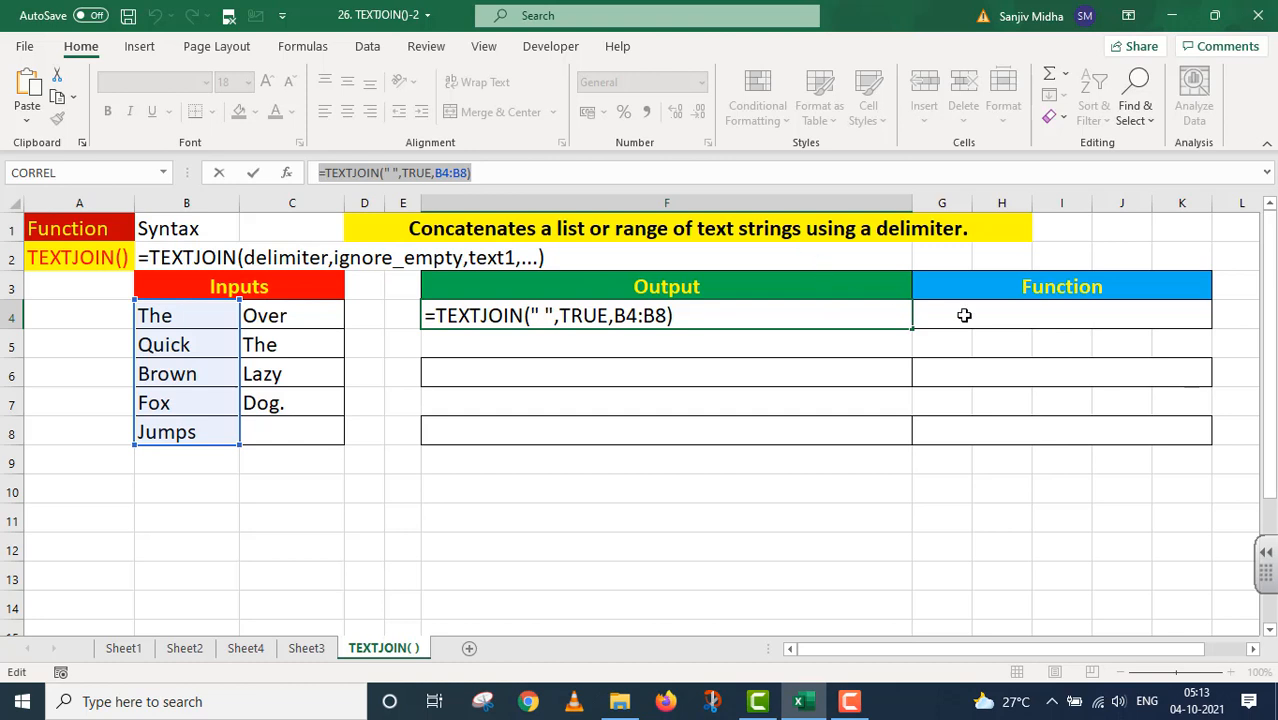
{"action": "key", "text": "Return"}
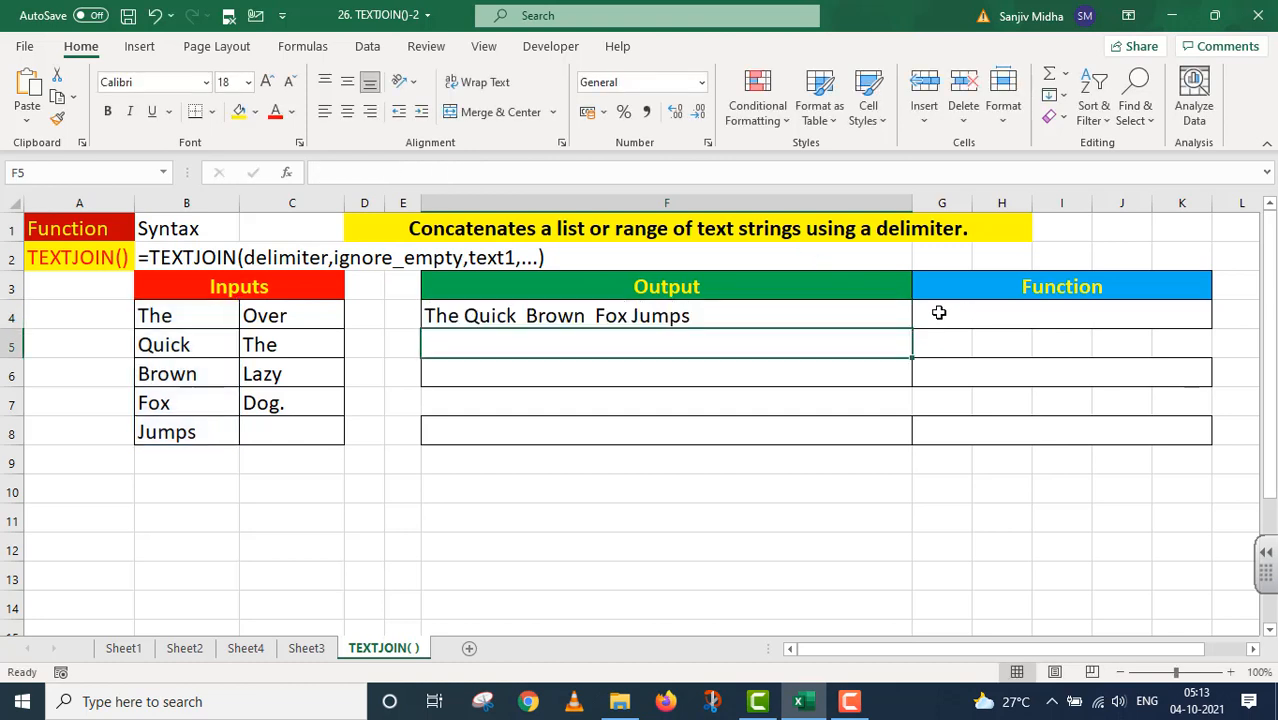
{"action": "double_click", "coordinate": [933, 311]}
{"action": "key", "text": "ctrl+v"}
{"action": "left_click", "coordinate": [915, 315]}
{"action": "type", "text": "'"}
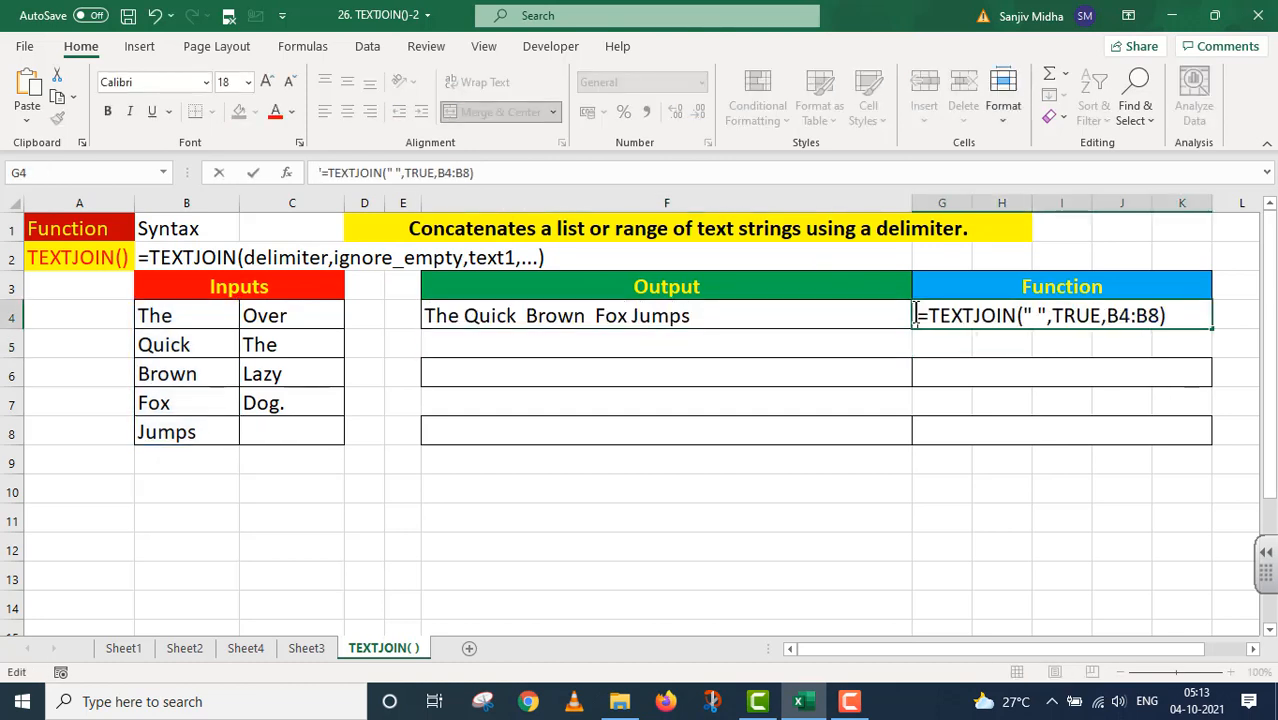
{"action": "left_click", "coordinate": [588, 495]}
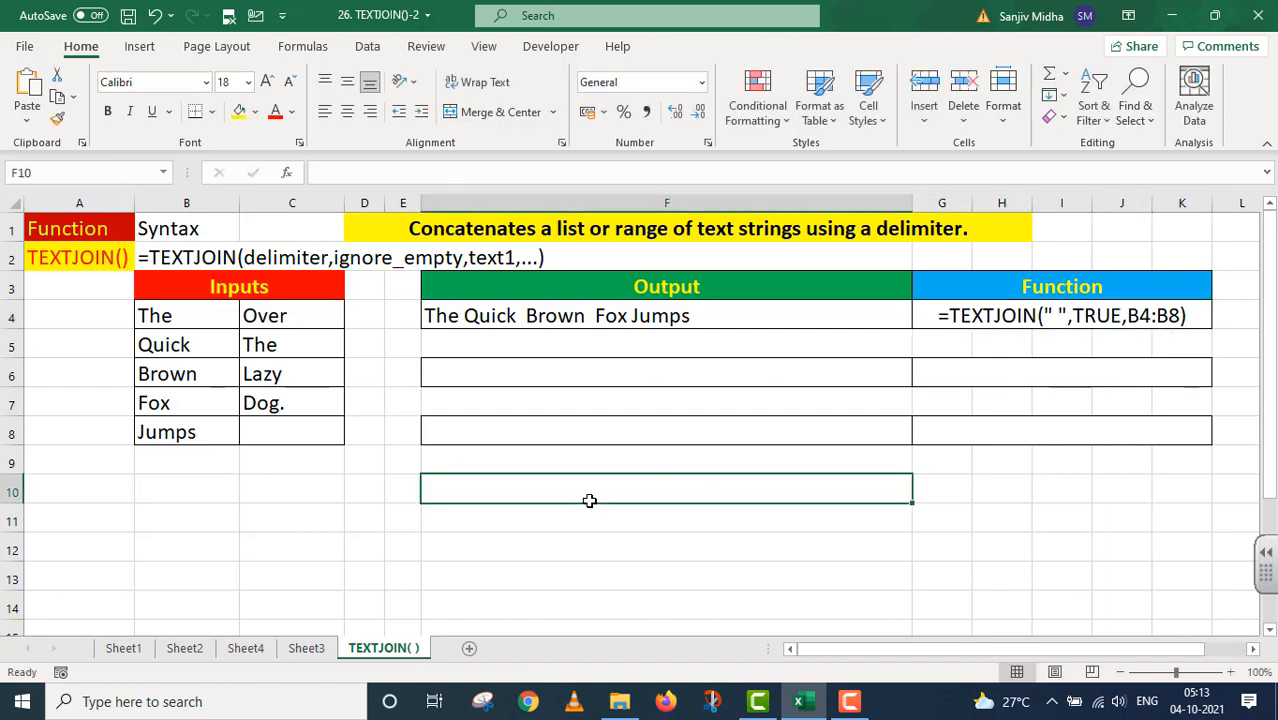
Step: Enter =TEXTJOIN(" ",TRUE,B4:B8,C4:C8) in output cell F6 to join both input columns one after the other with spaces
{"action": "double_click", "coordinate": [447, 372]}
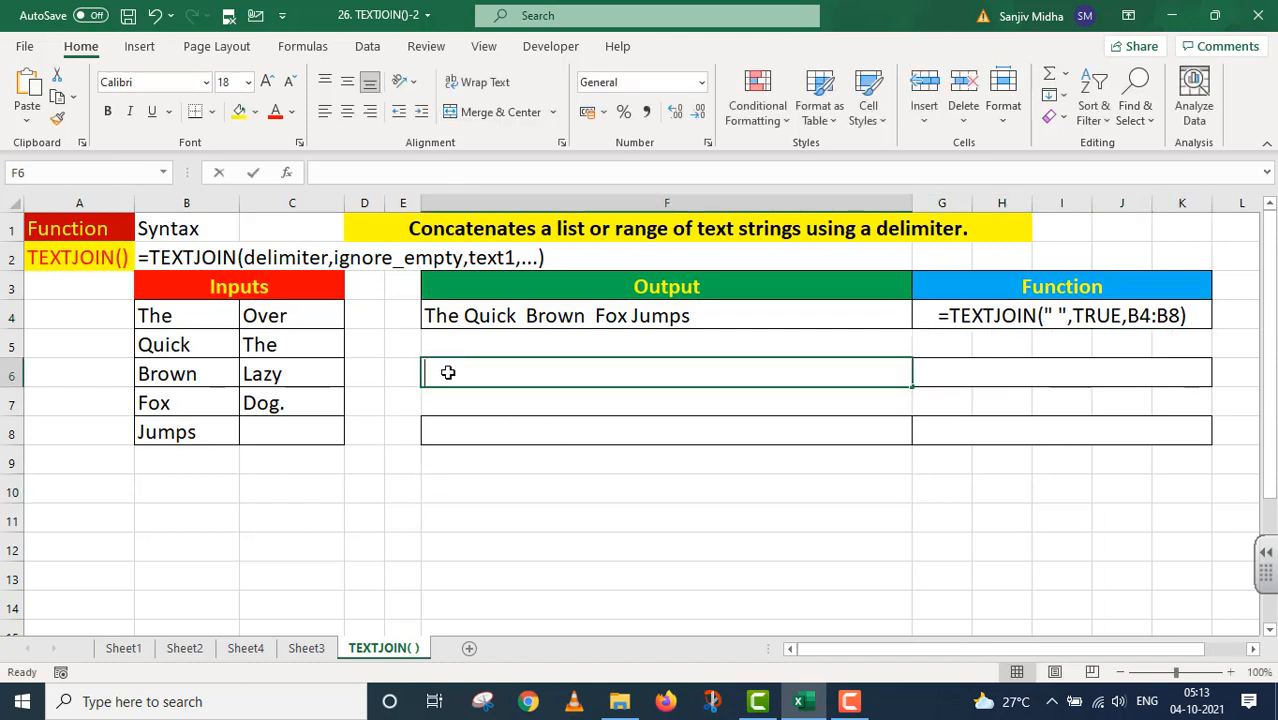
{"action": "type", "text": "="}
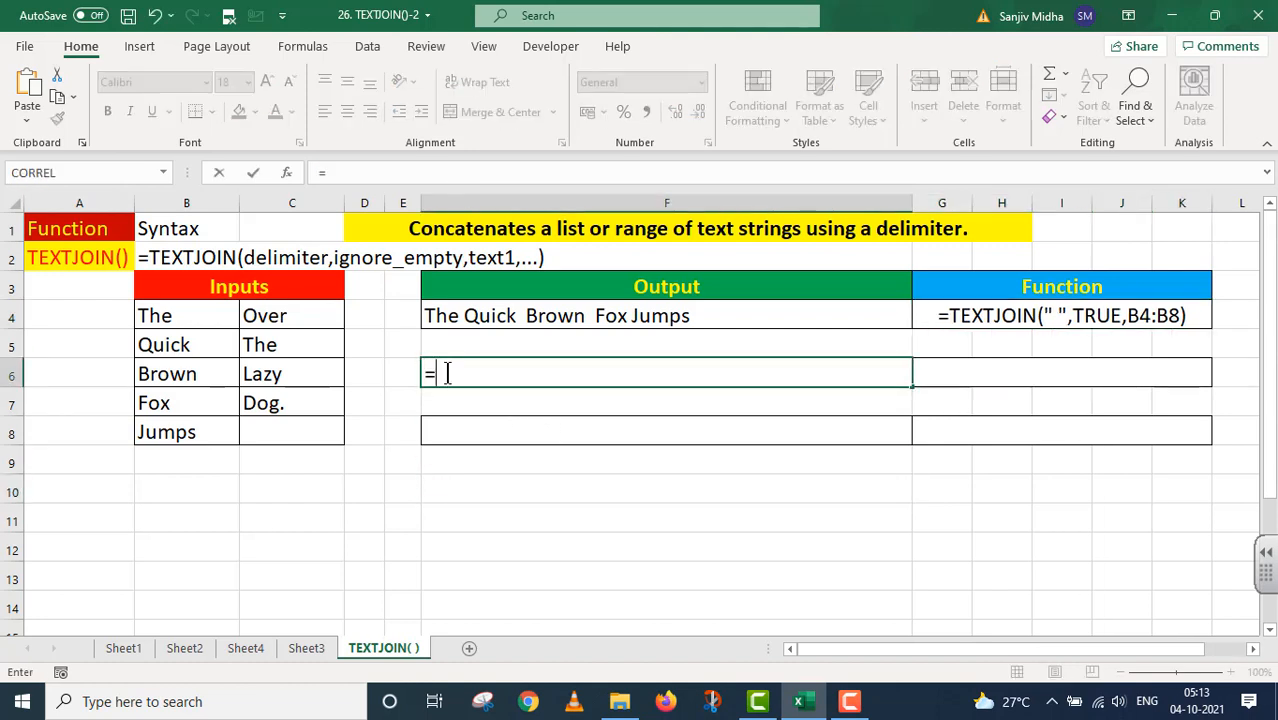
{"action": "type", "text": "TEXT"}
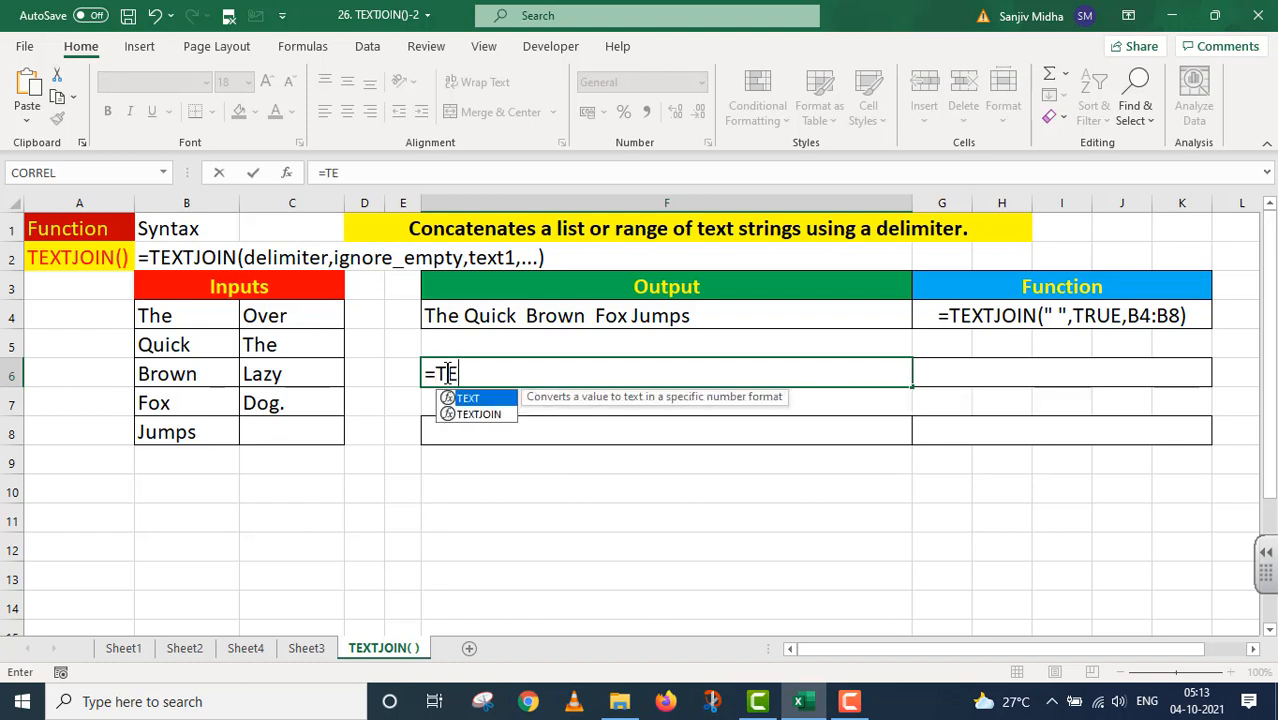
{"action": "double_click", "coordinate": [478, 414]}
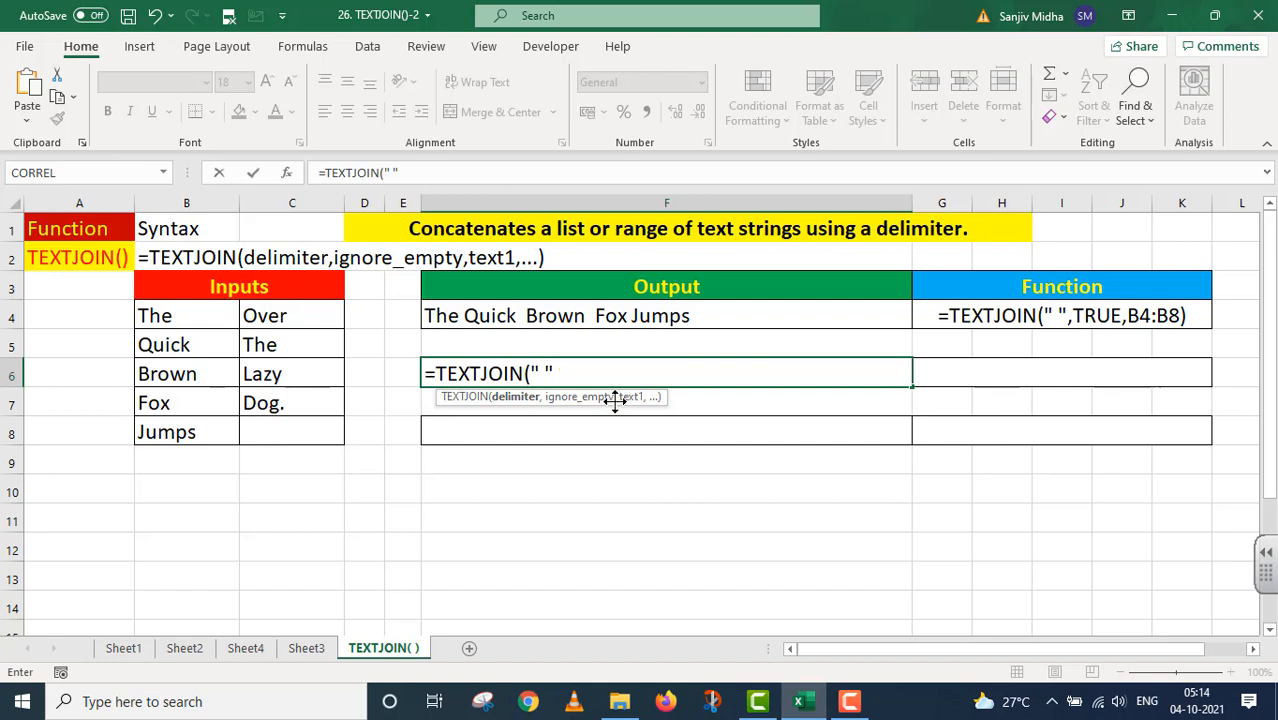
{"action": "type", "text": ","}
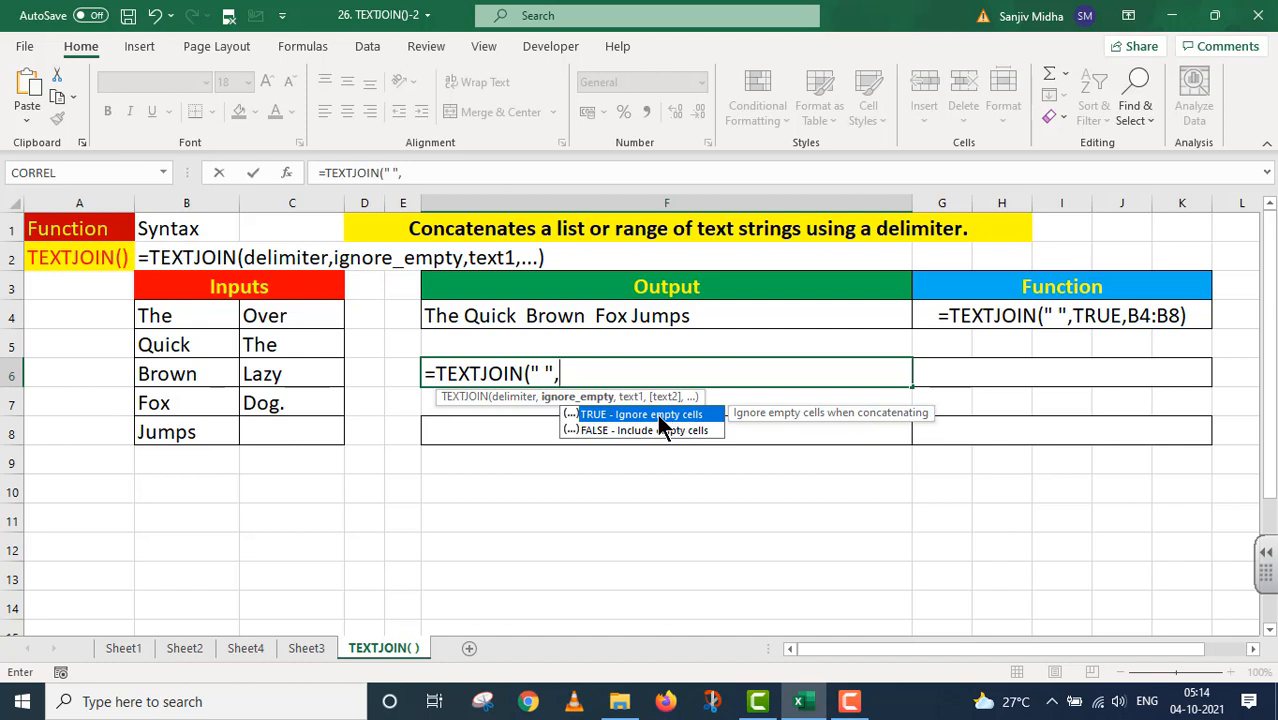
{"action": "double_click", "coordinate": [657, 414]}
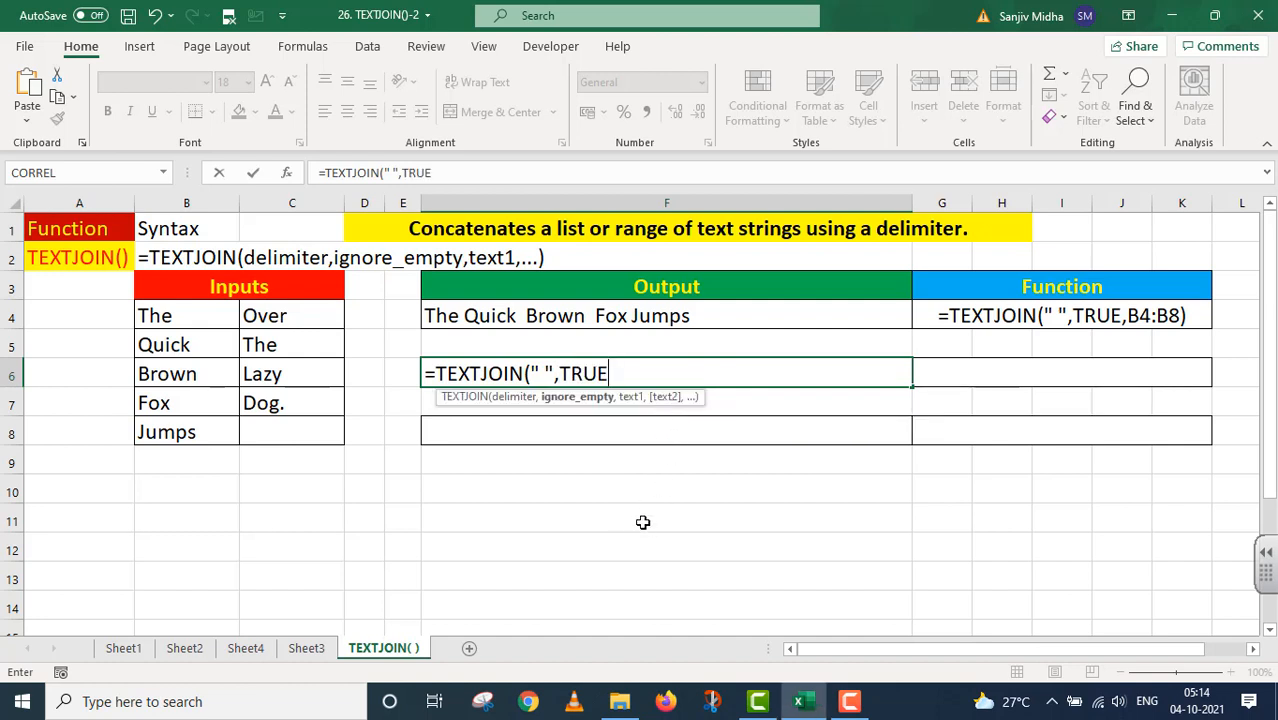
{"action": "type", "text": ","}
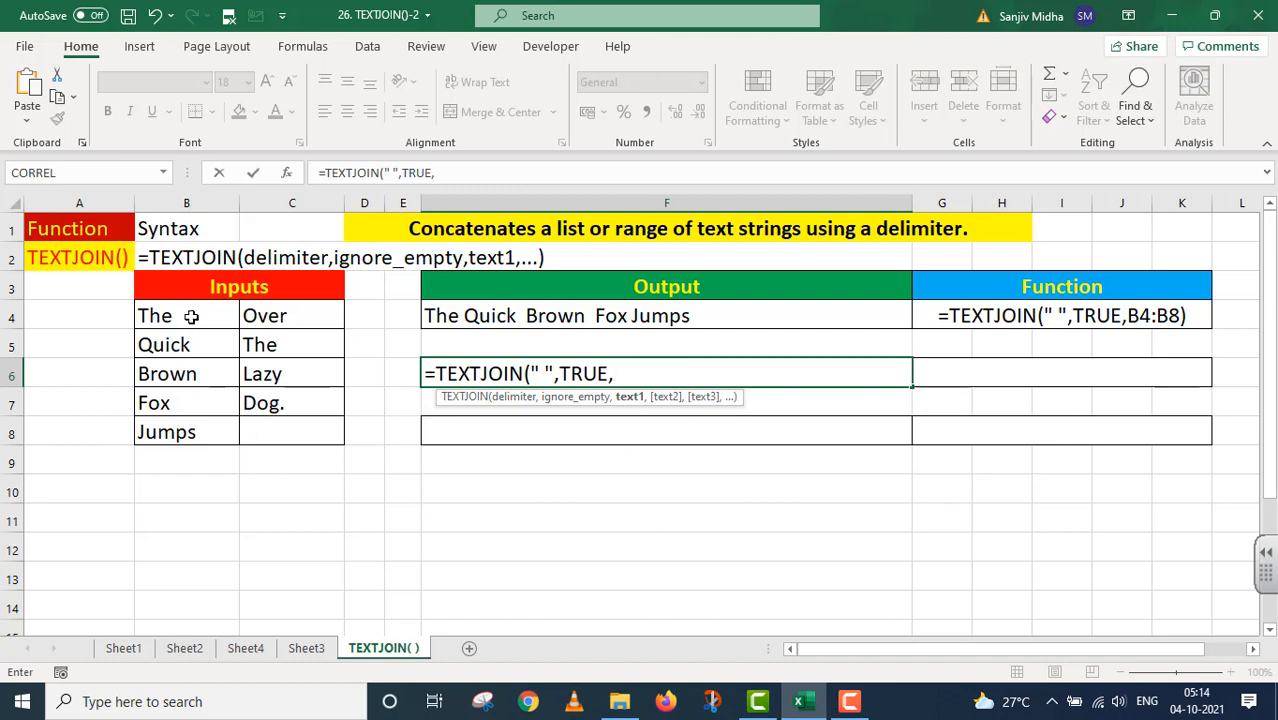
{"action": "left_click_drag", "start_coordinate": [188, 316], "coordinate": [188, 434]}
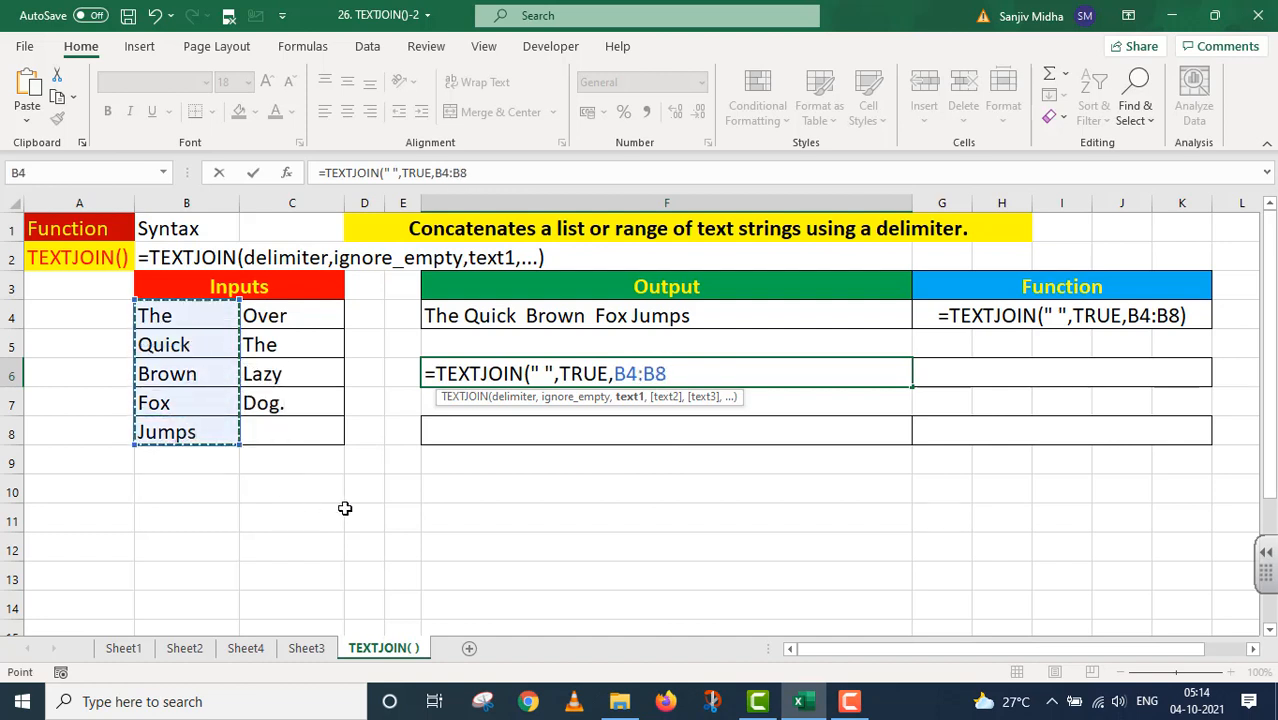
{"action": "type", "text": ","}
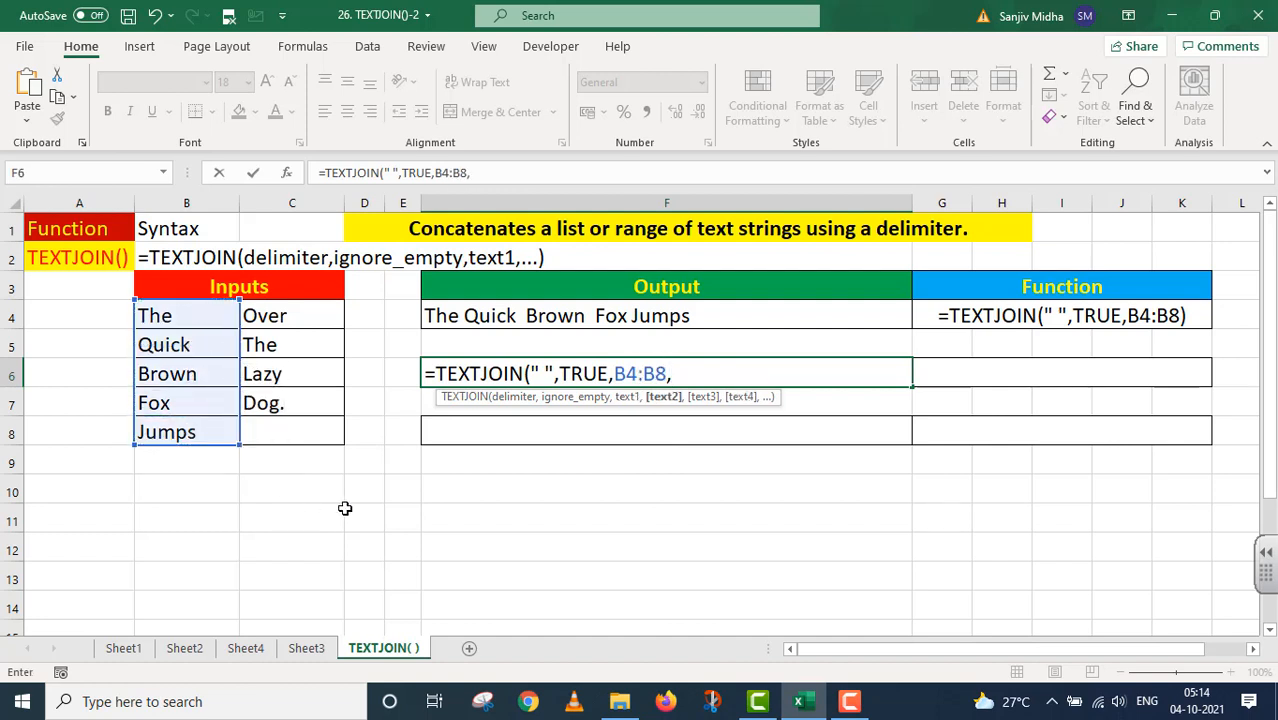
{"action": "left_click_drag", "start_coordinate": [278, 318], "coordinate": [276, 406]}
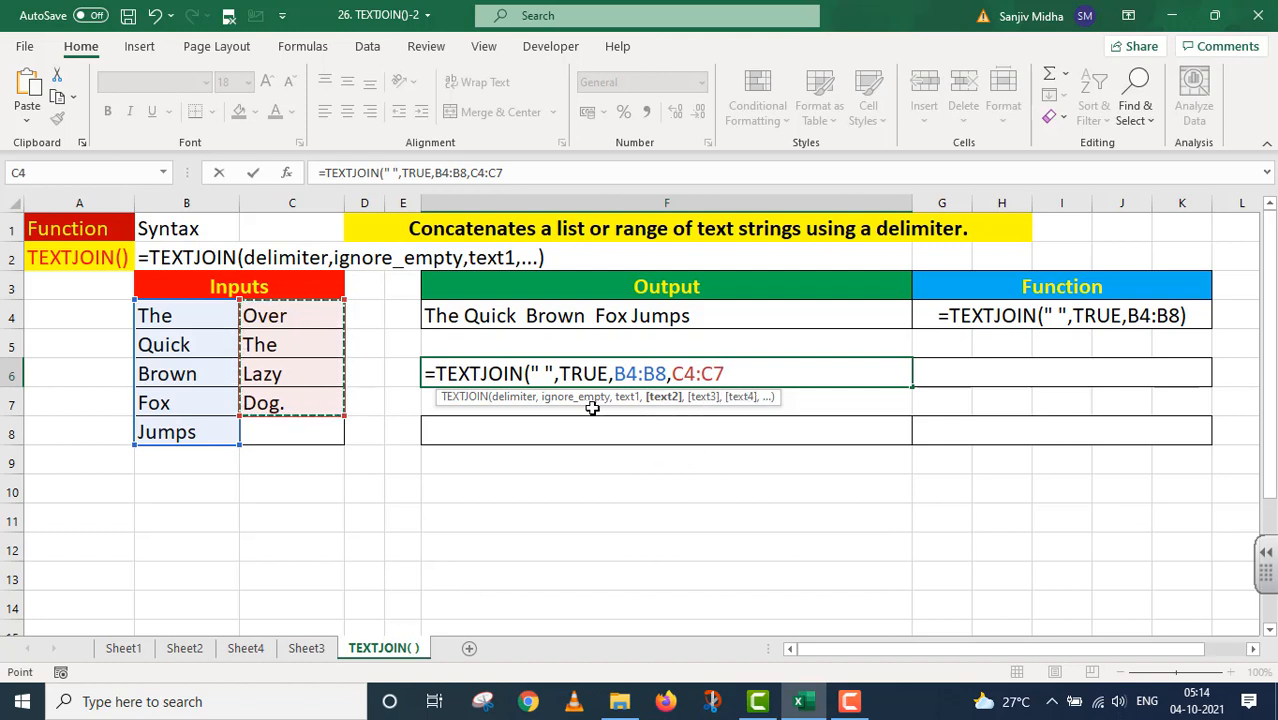
{"action": "key", "text": "shift+Down"}
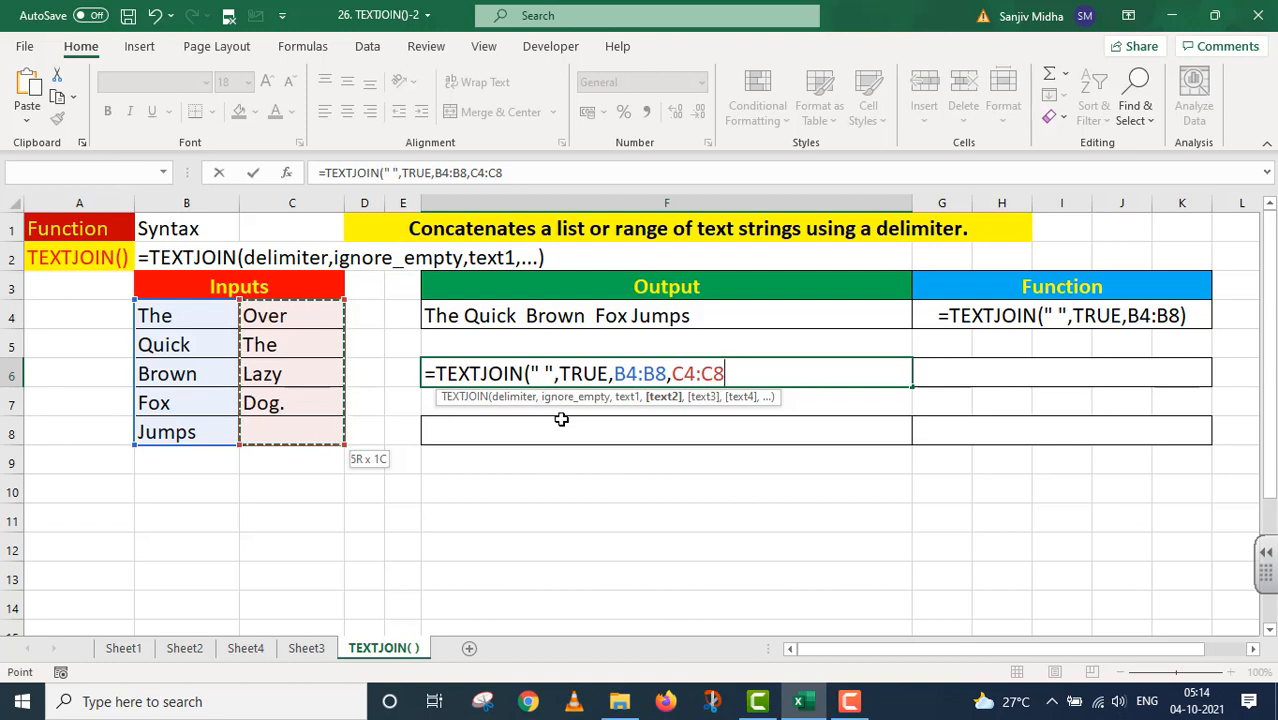
{"action": "type", "text": ")"}
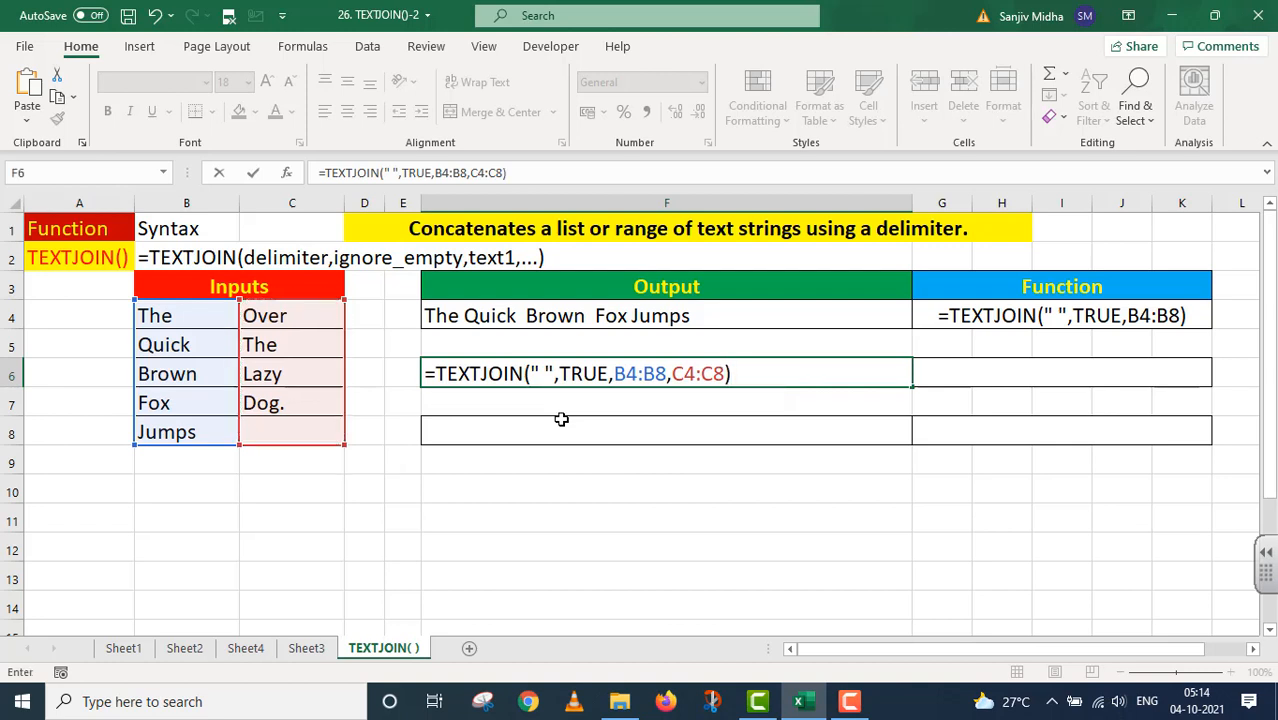
{"action": "key", "text": "Return"}
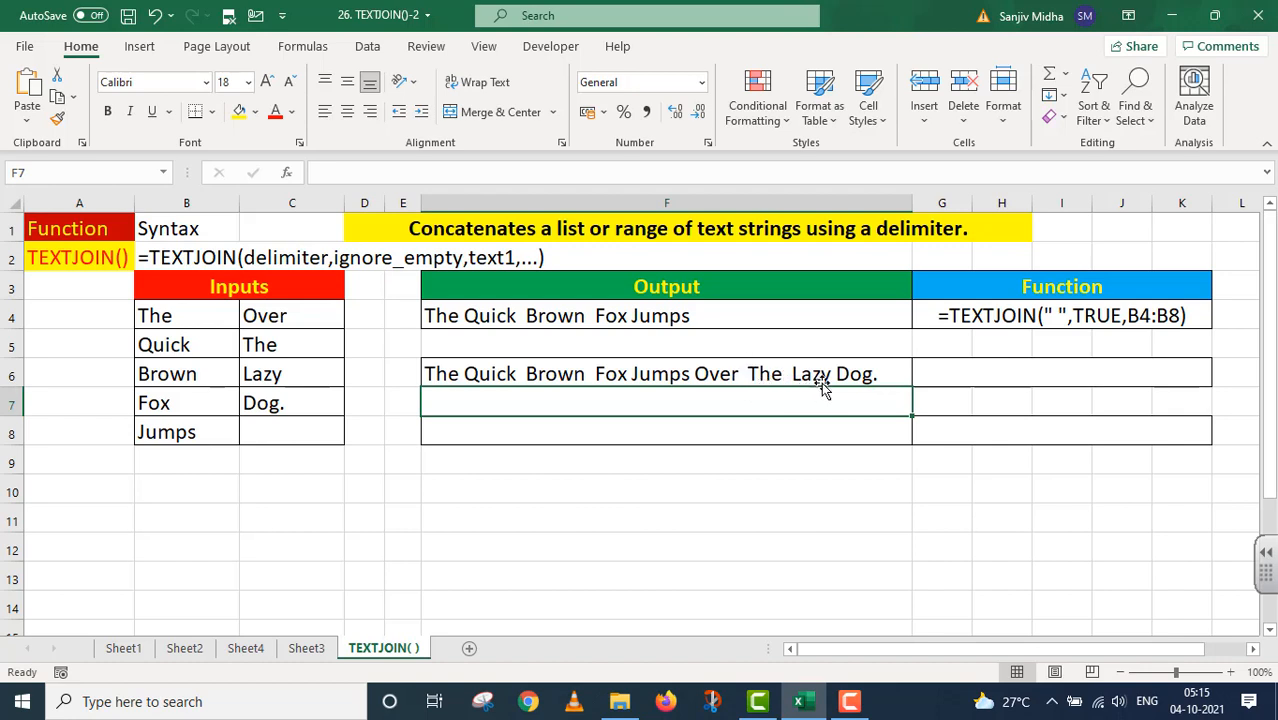
Step: Record the F6 formula =TEXTJOIN(" ",TRUE,B4:B8,C4:C8) in Function cell G6 as plain text with a leading apostrophe
{"action": "double_click", "coordinate": [933, 378]}
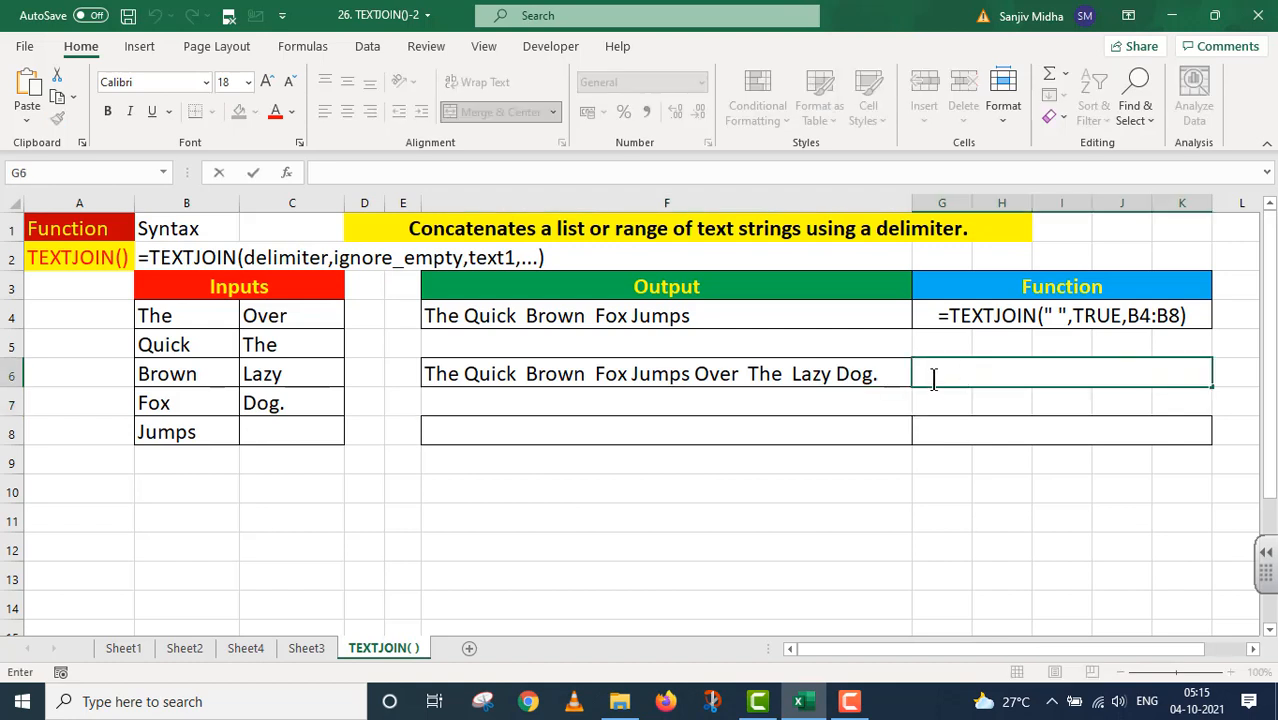
{"action": "type", "text": "=TEXTJOIN(\" \",TRUE,B4:B8,C4:C8)"}
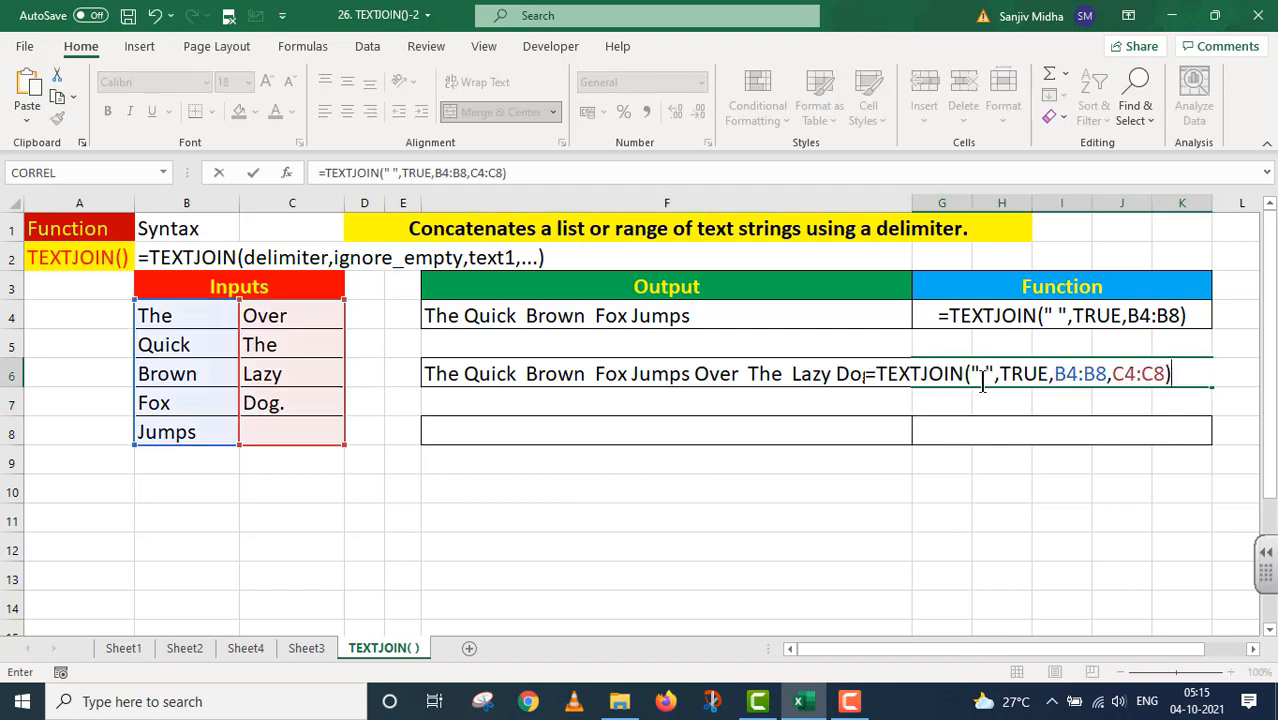
{"action": "left_click", "coordinate": [867, 374]}
{"action": "type", "text": "'"}
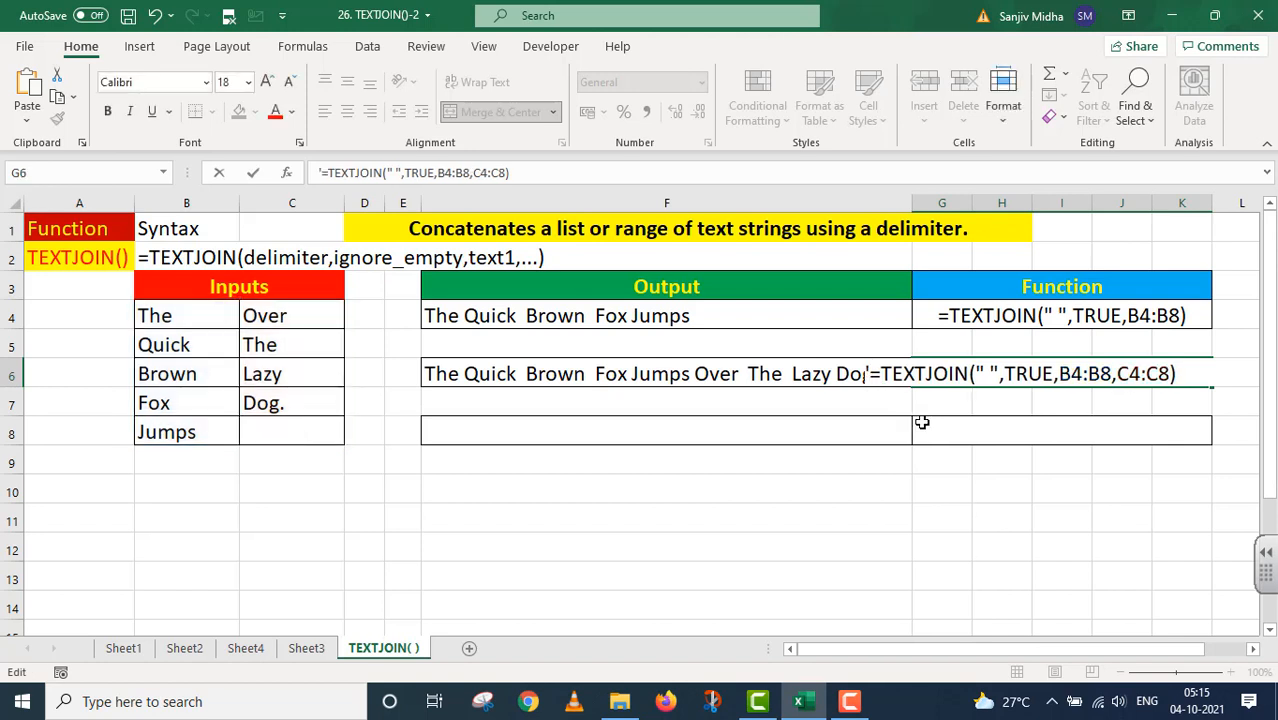
{"action": "left_click", "coordinate": [1001, 488]}
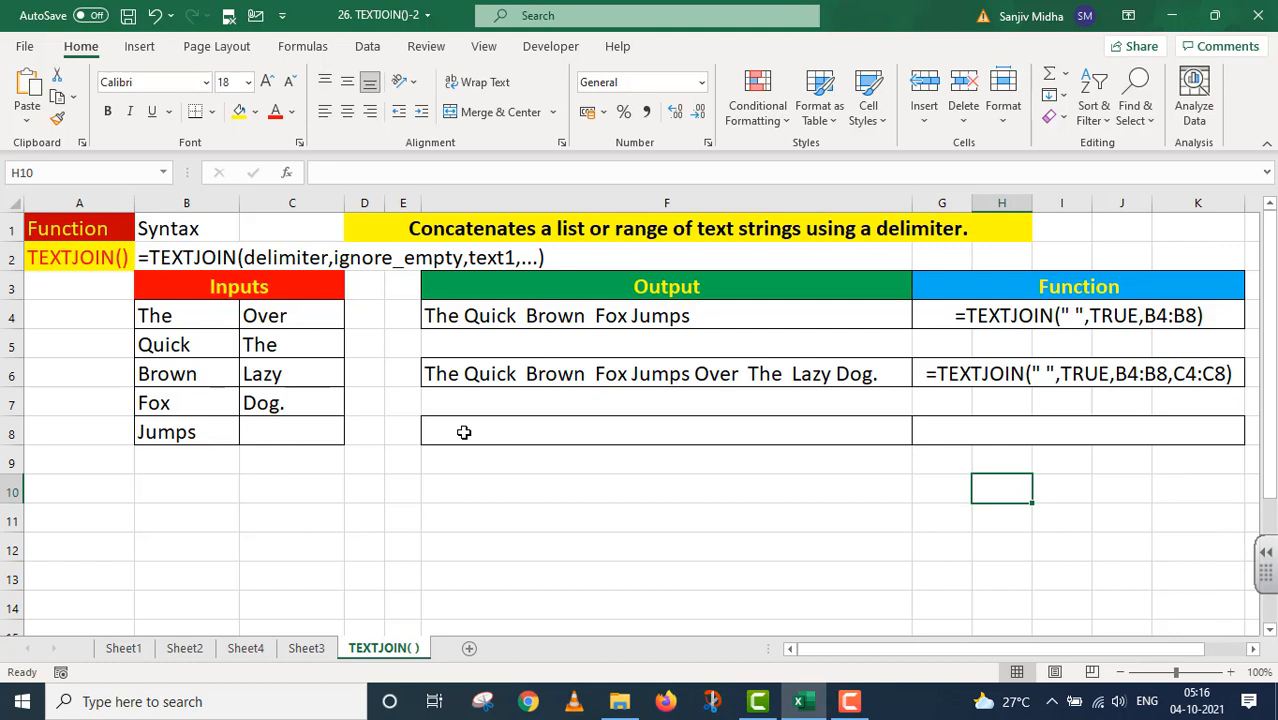
Step: Enter =TEXTJOIN(" ",TRUE,B4:C8) in output cell F8 to join the whole input block as one range, ignoring empty cells
{"action": "left_click", "coordinate": [464, 432]}
{"action": "type", "text": "=TEX"}
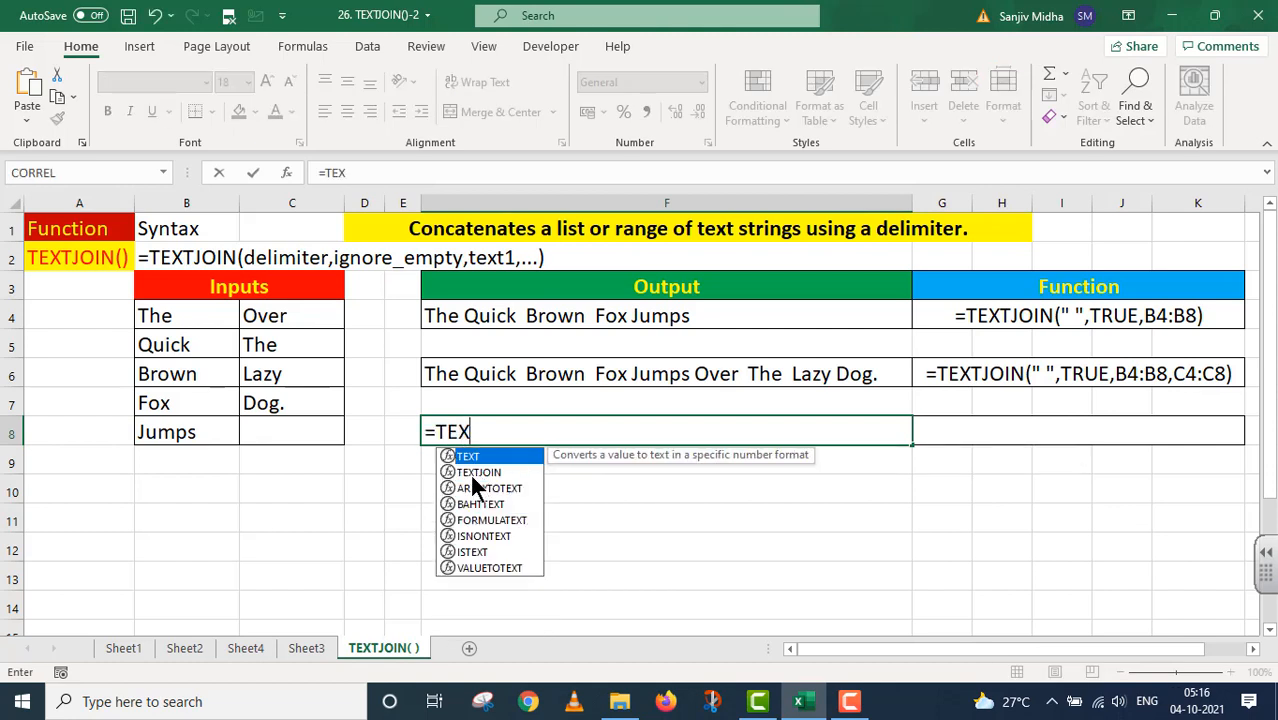
{"action": "double_click", "coordinate": [473, 474]}
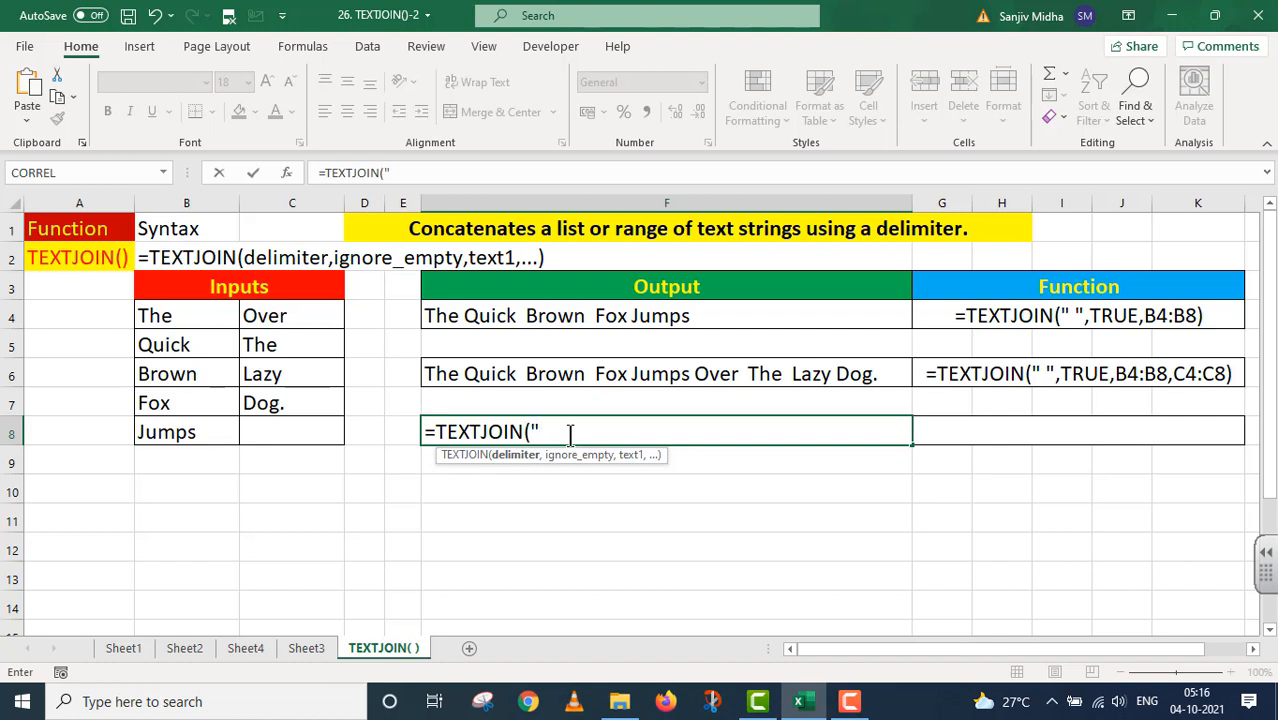
{"action": "type", "text": "\" \","}
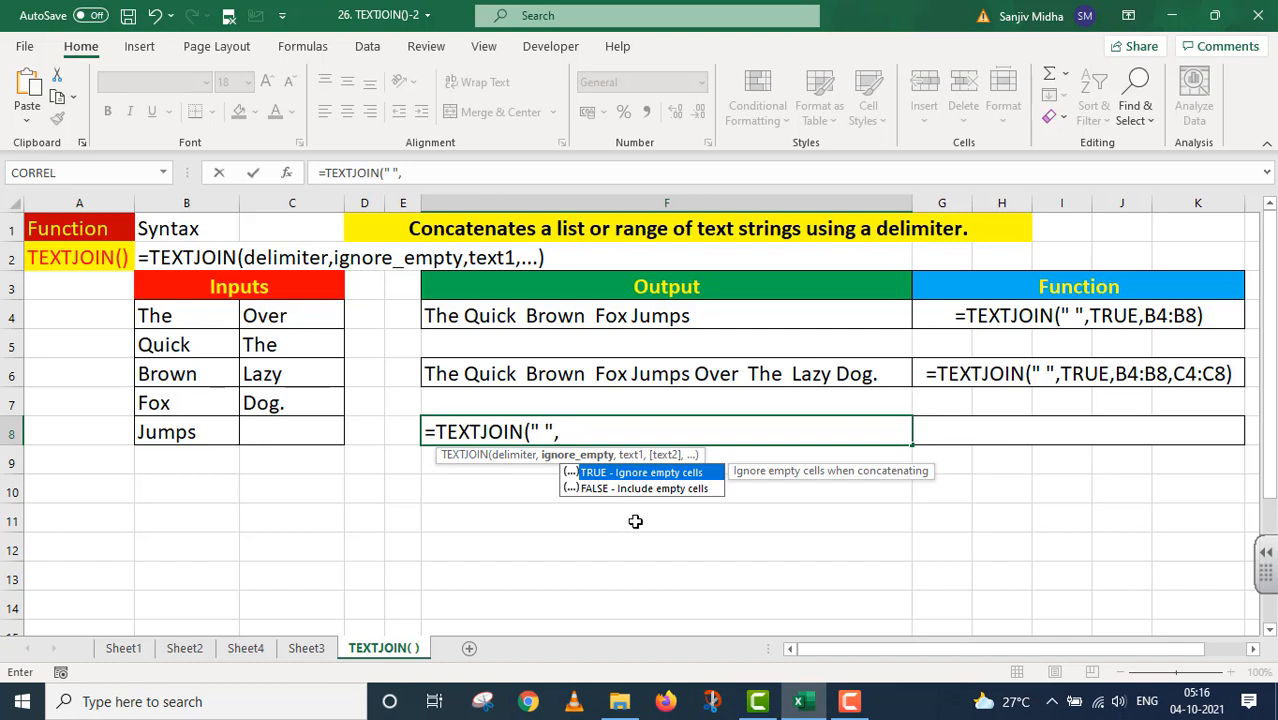
{"action": "double_click", "coordinate": [642, 471]}
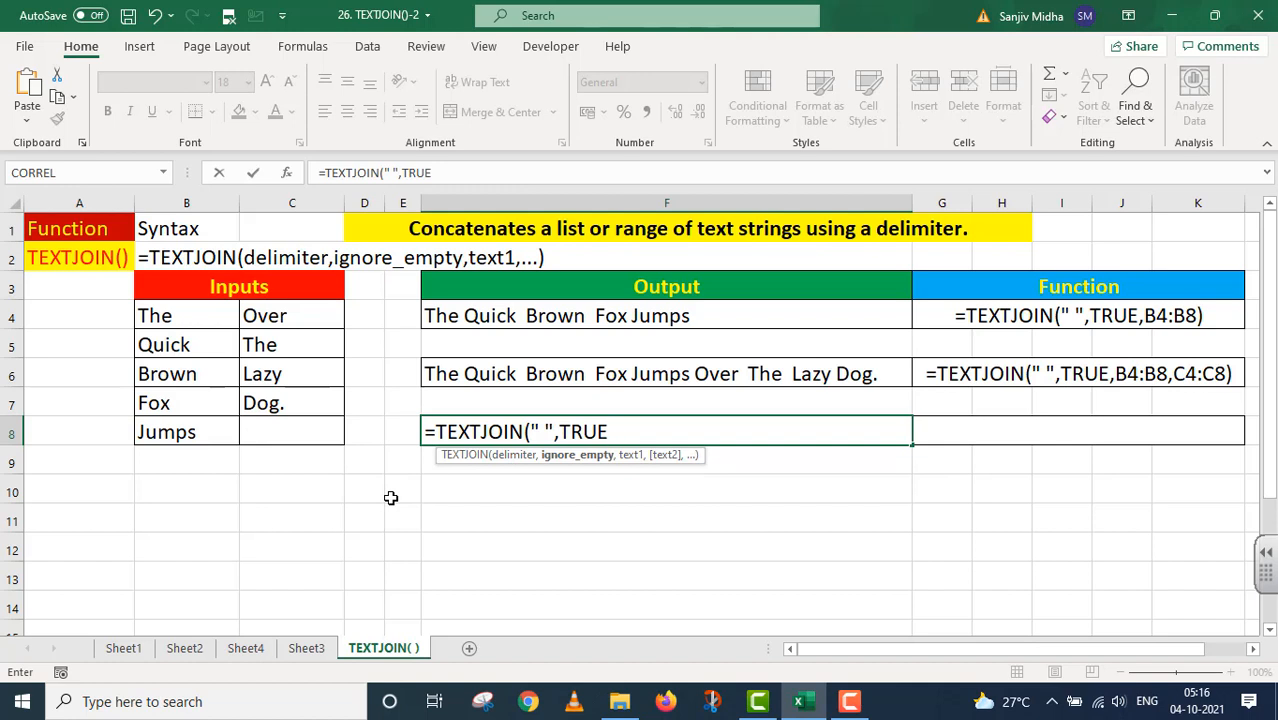
{"action": "type", "text": ","}
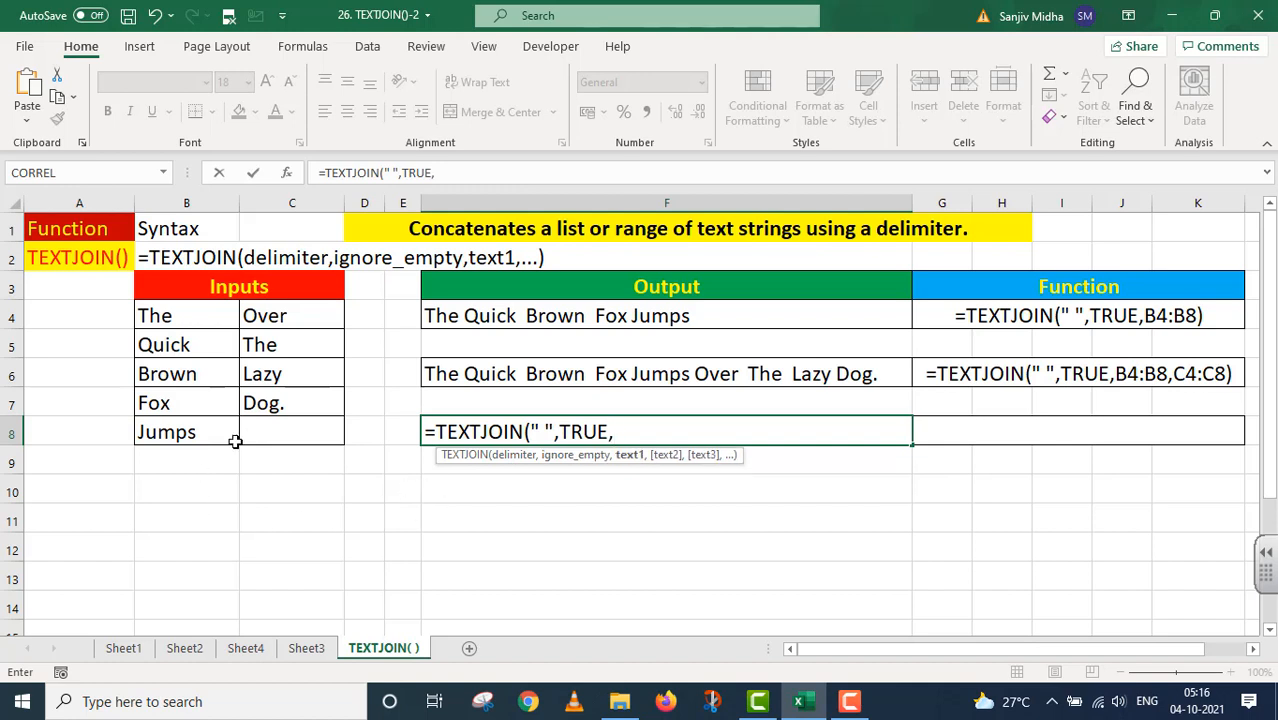
{"action": "left_click_drag", "start_coordinate": [174, 317], "coordinate": [264, 424]}
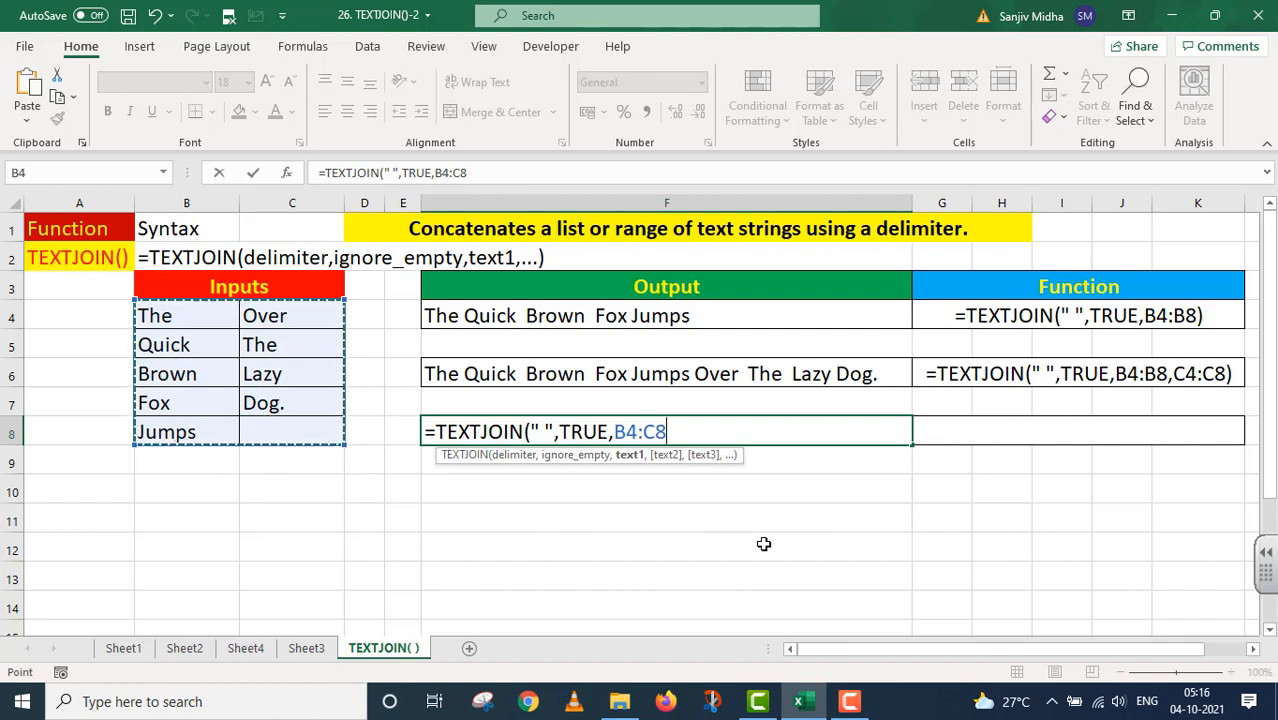
{"action": "type", "text": ")"}
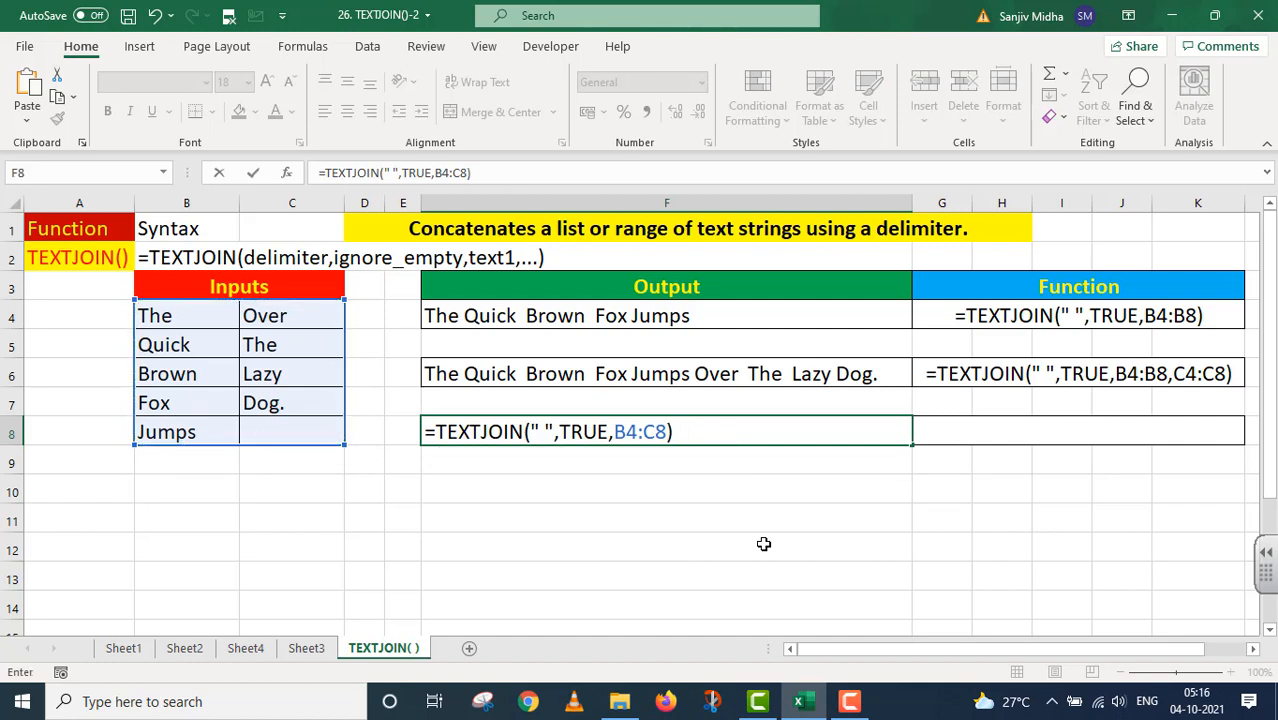
{"action": "key", "text": "Return"}
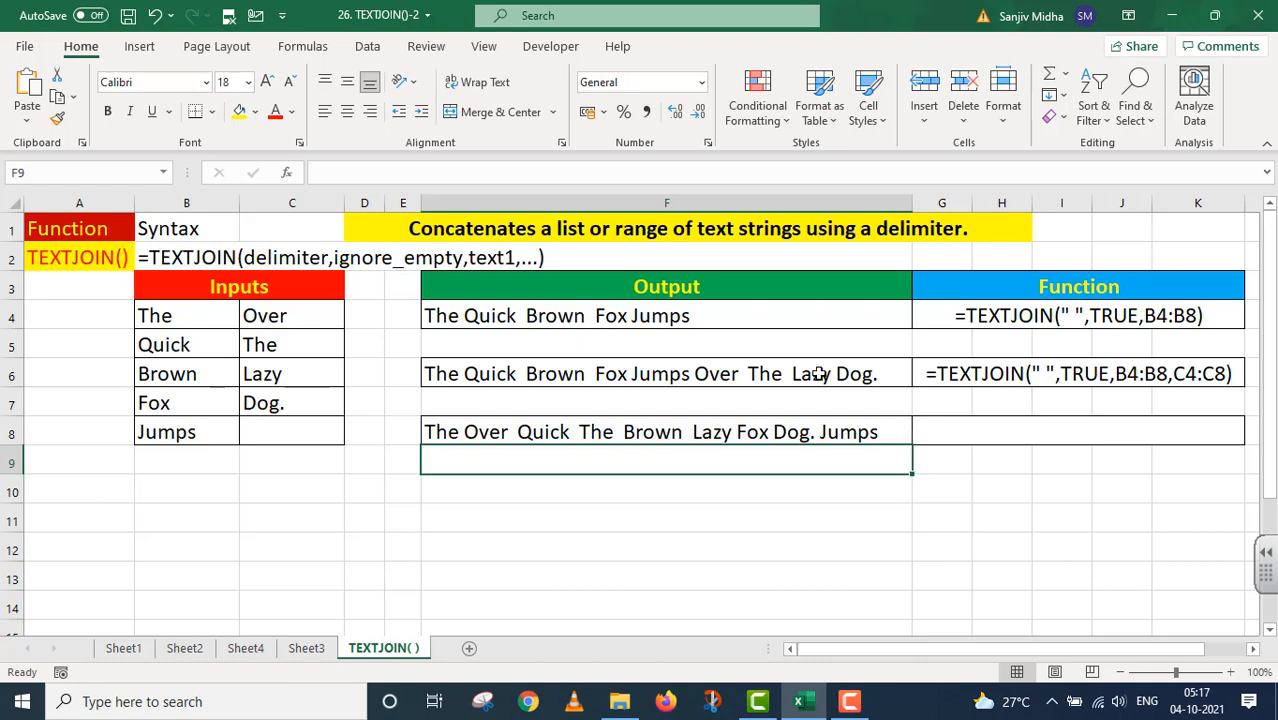
Step: Copy the formula text from F8 into Function cell G8 and prefix it with an apostrophe so it stays plain text
{"action": "left_click", "coordinate": [765, 430]}
{"action": "left_click_drag", "start_coordinate": [483, 173], "coordinate": [242, 200]}
{"action": "key", "text": "ctrl+c"}
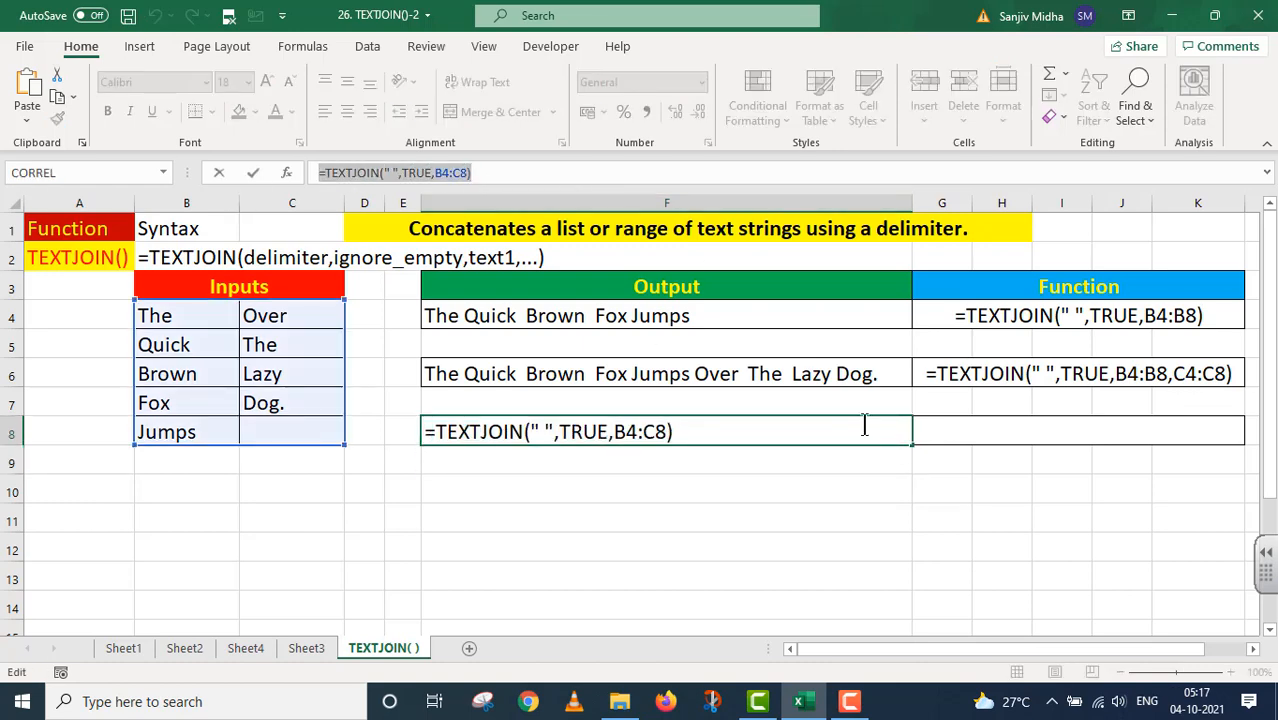
{"action": "key", "text": "Return"}
{"action": "double_click", "coordinate": [945, 431]}
{"action": "key", "text": "ctrl+v"}
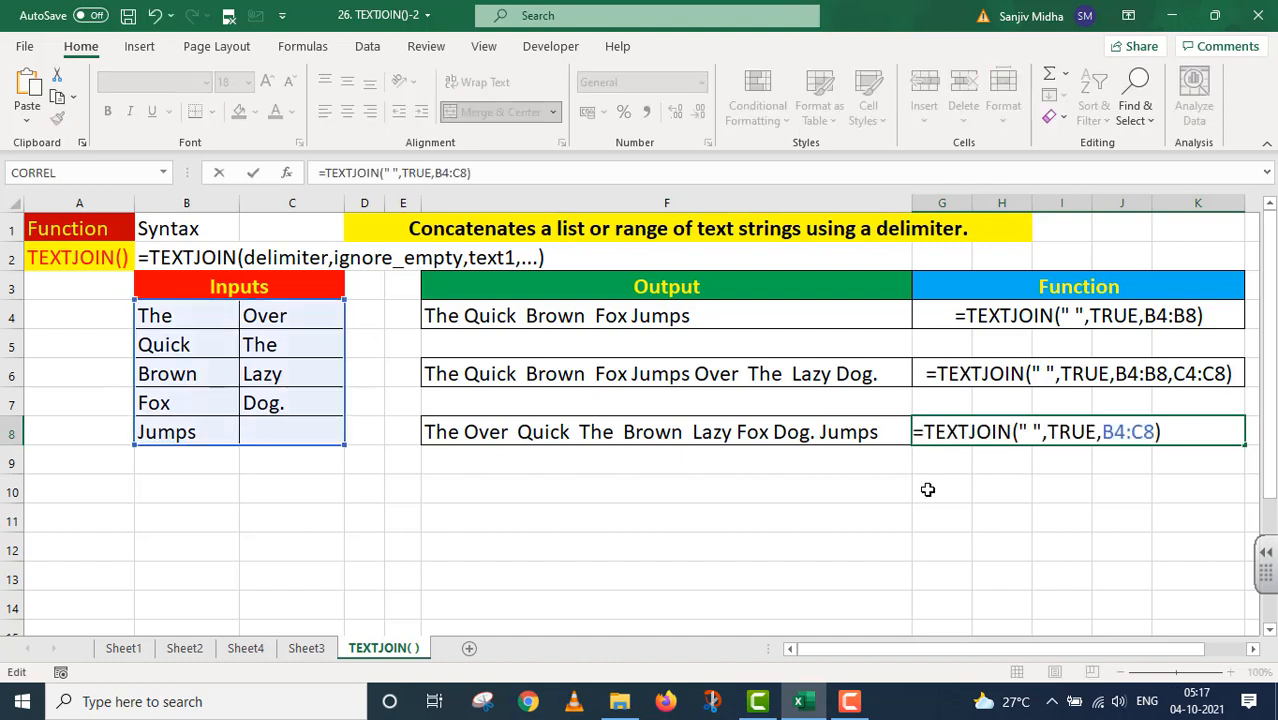
{"action": "key", "text": "Home"}
{"action": "type", "text": "'"}
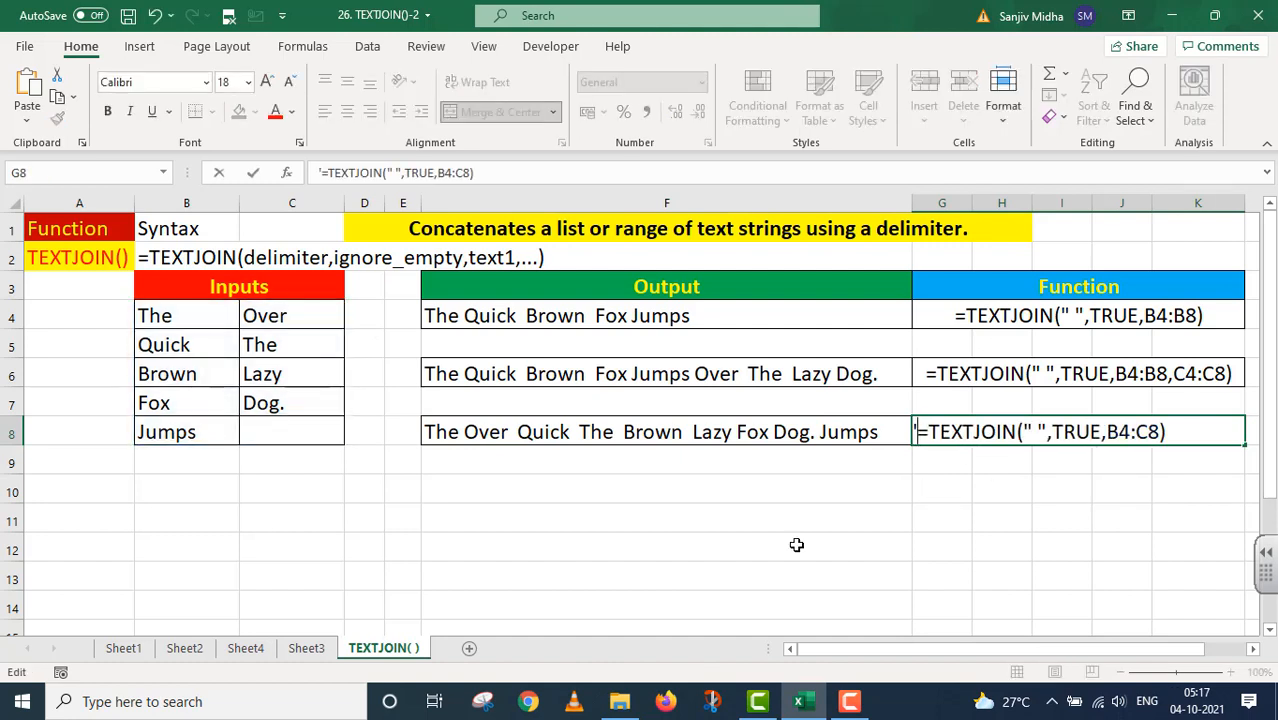